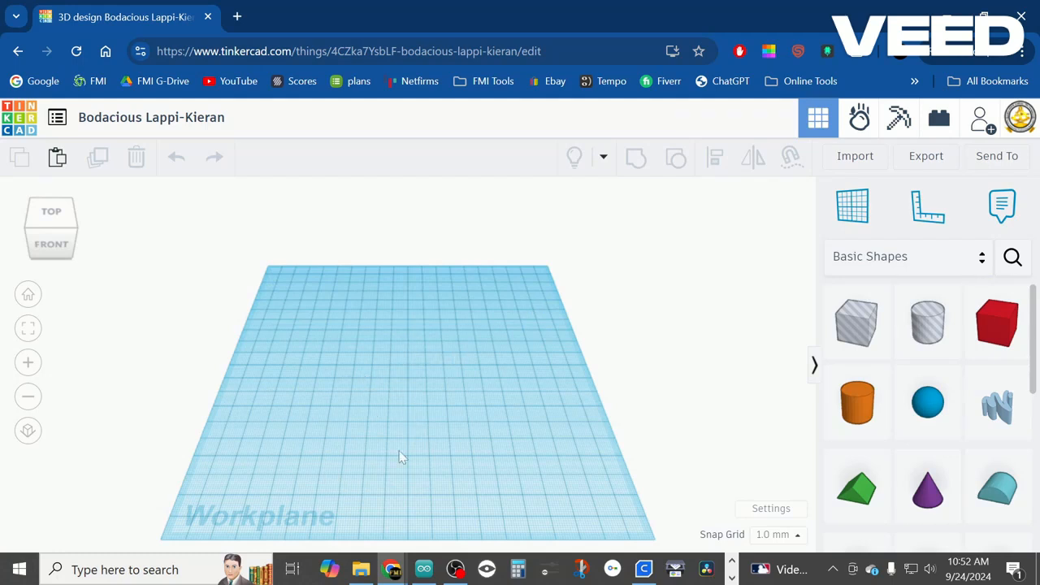
scroll(375, 349, down, 5)
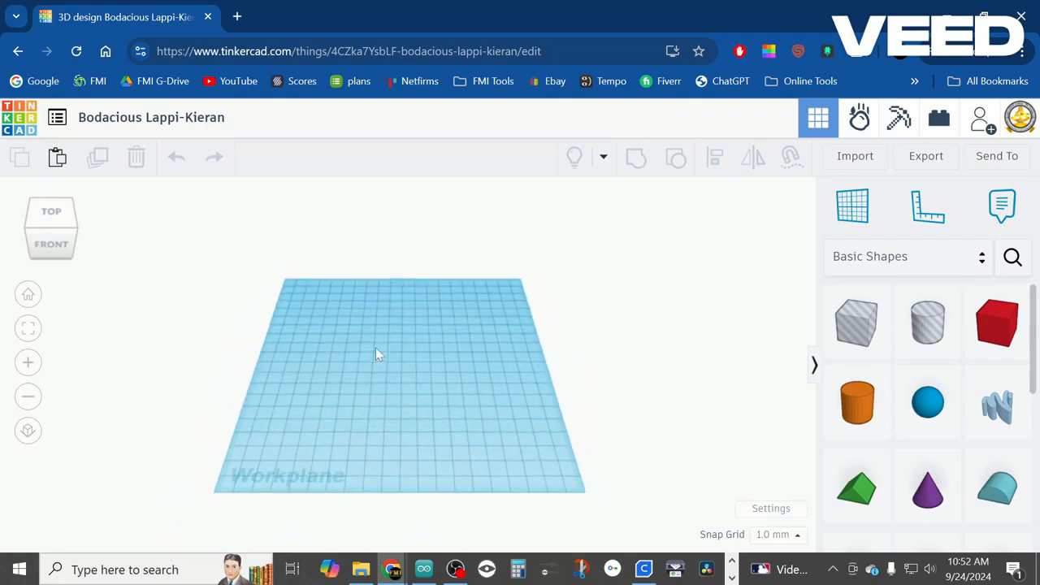
scroll(376, 349, down, 3)
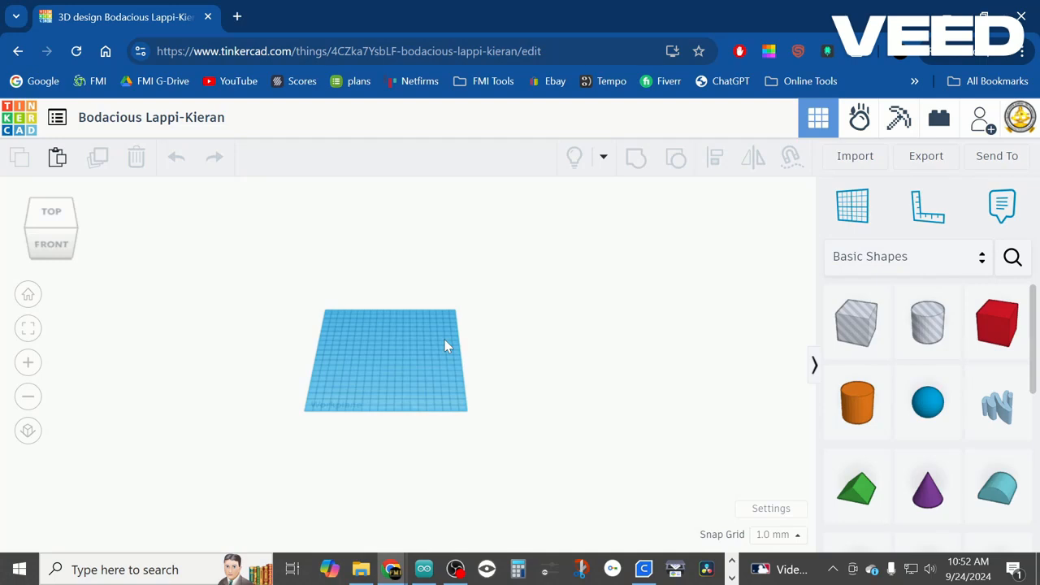
right_drag(446, 346, 276, 346)
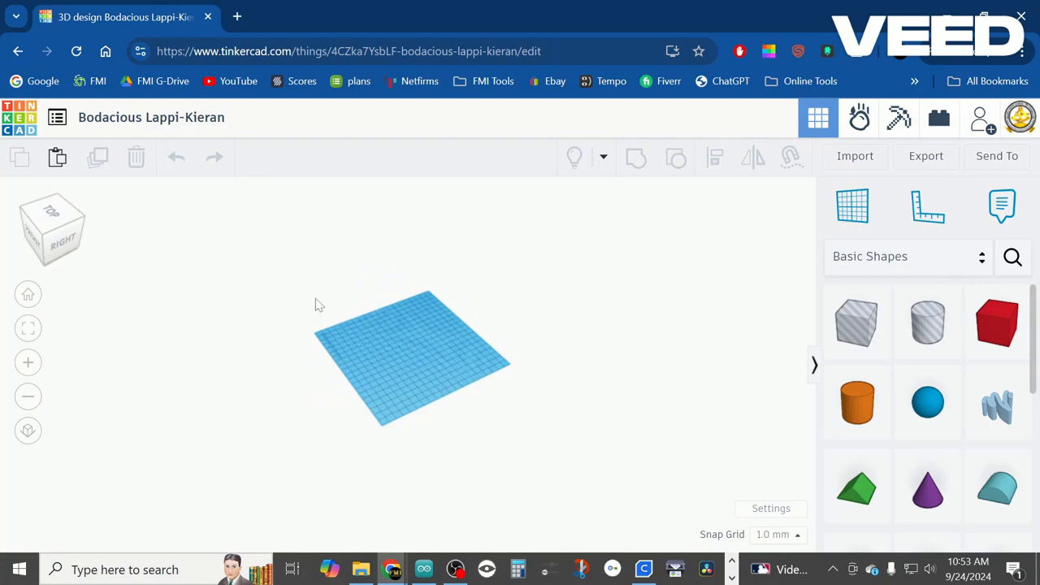
click(28, 296)
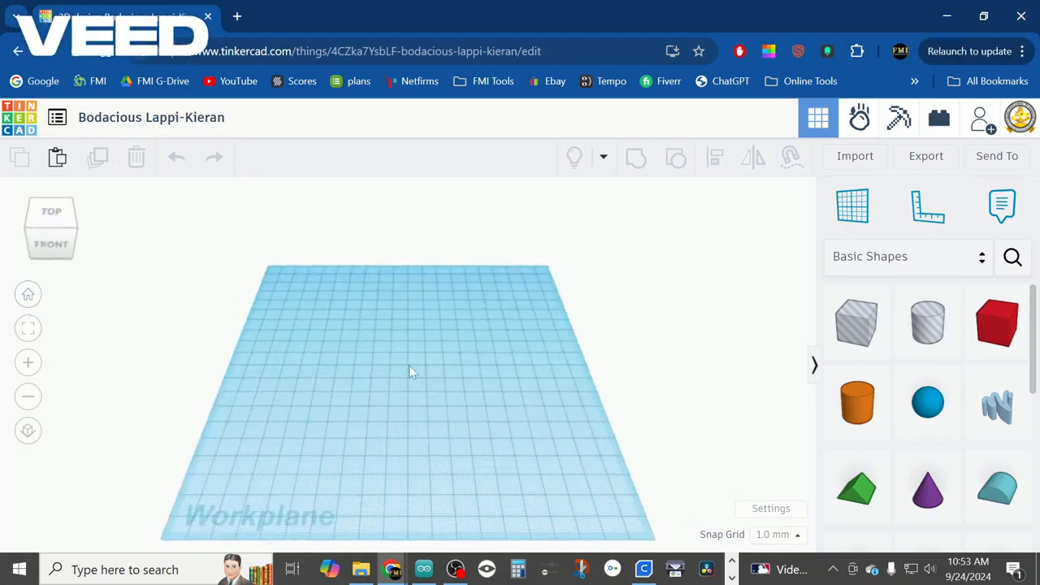
Step: Place a solid box near the back-left corner of the workplane and set its depth to 80 mm
scroll(465, 379, down, 3)
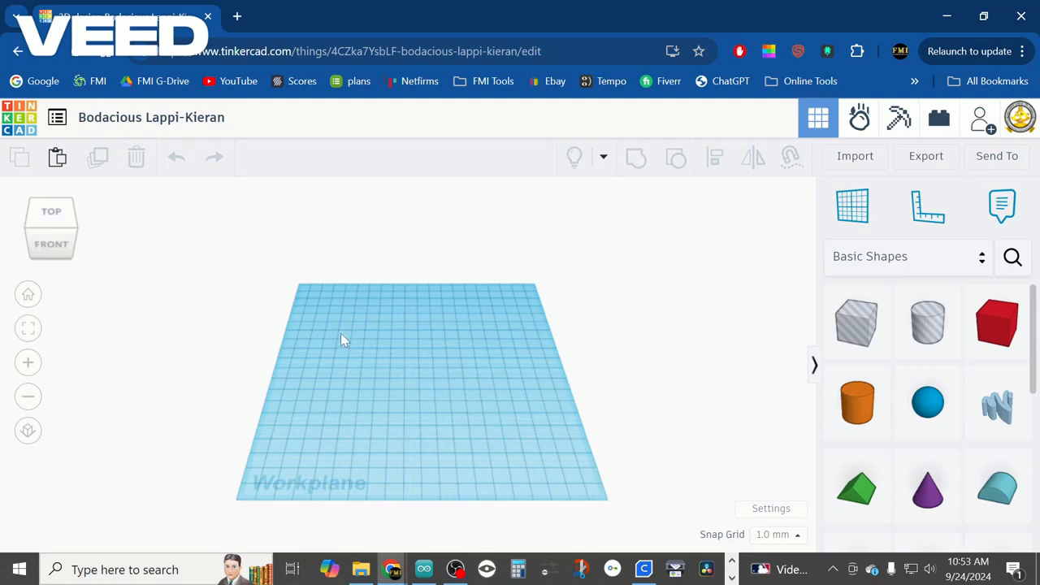
drag(995, 327, 334, 343)
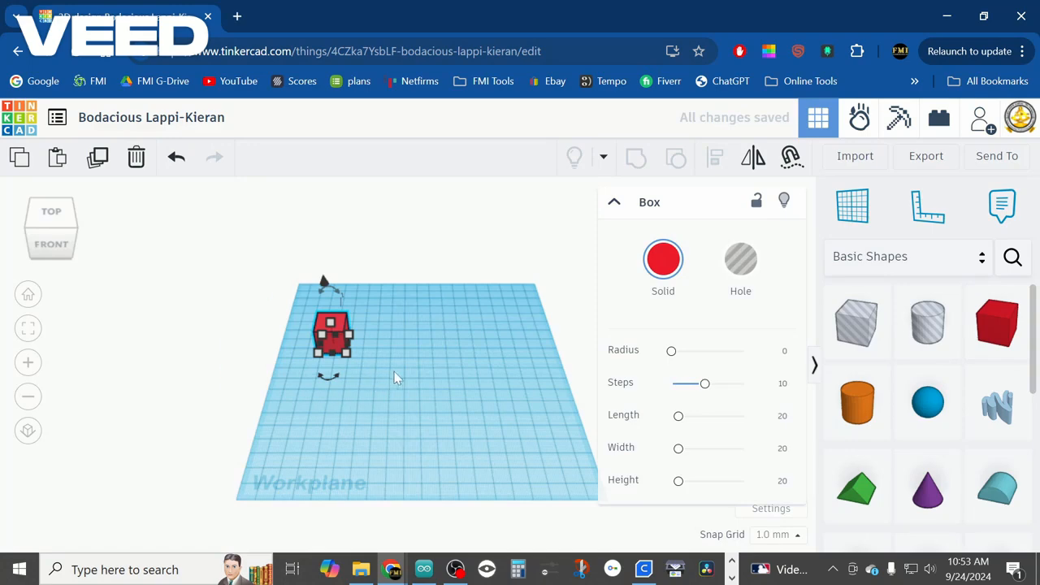
scroll(437, 358, up, 3)
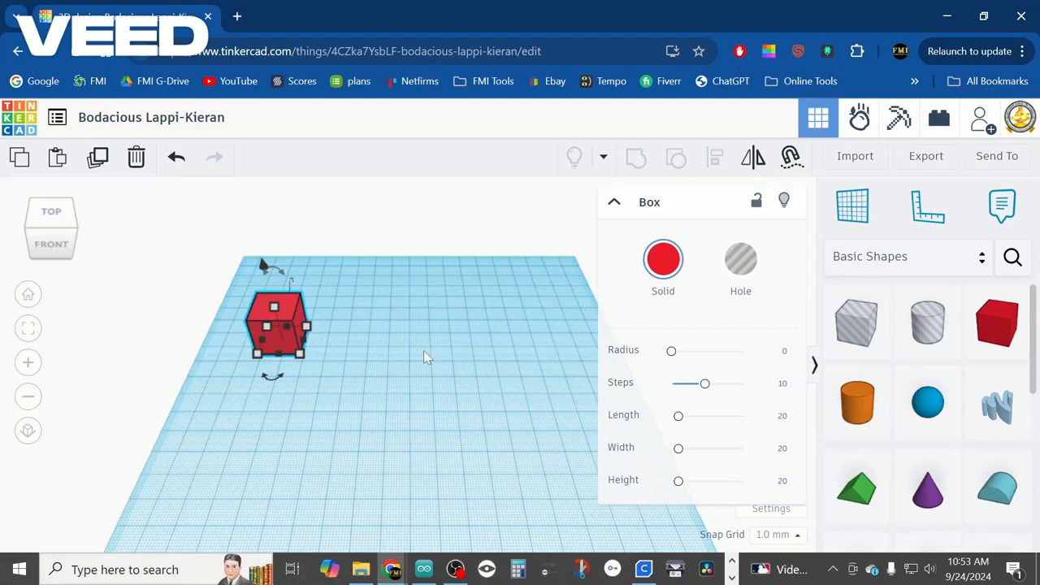
mouse_move(257, 358)
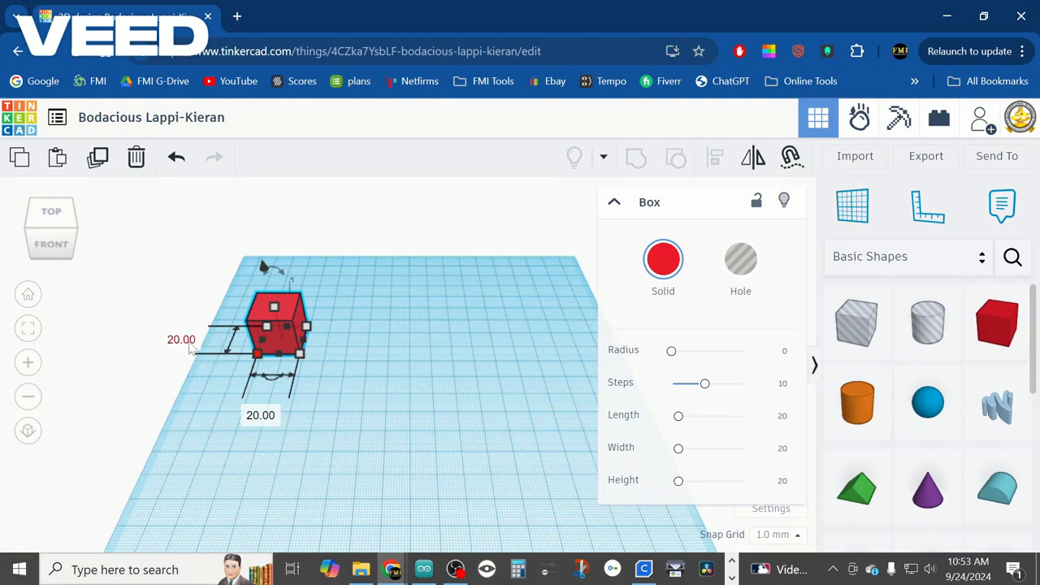
click(182, 339)
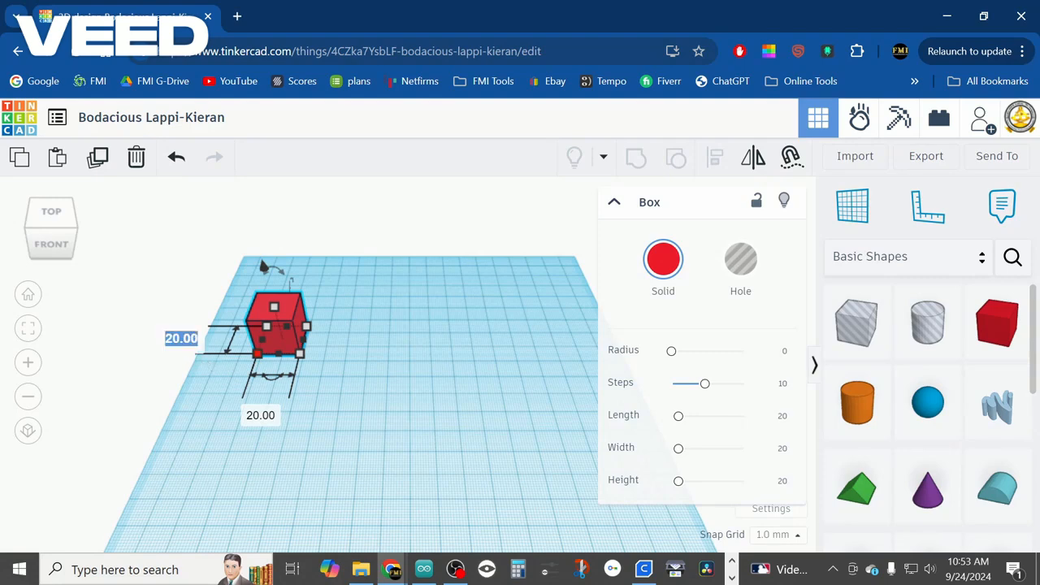
text(80)
key(Return)
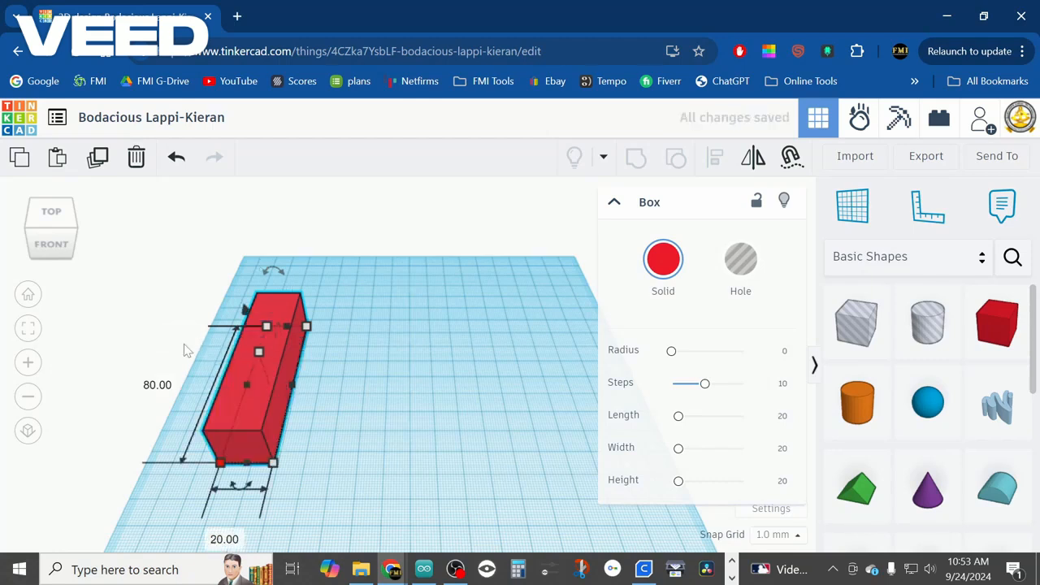
Step: Move the box 25 mm back and 12 mm left on the workplane, and set its width to 150 mm
drag(255, 394, 244, 358)
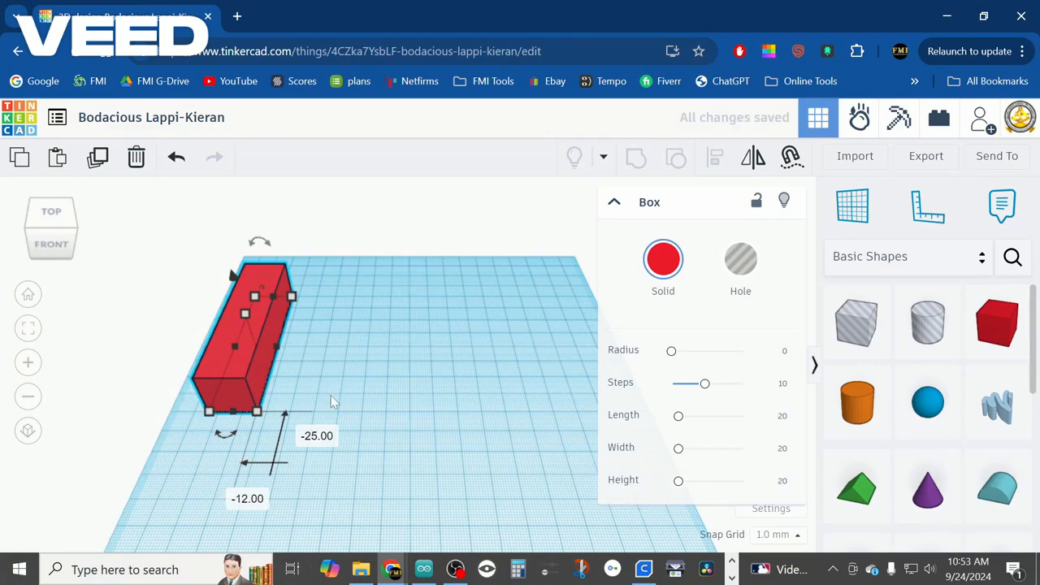
click(304, 389)
click(242, 408)
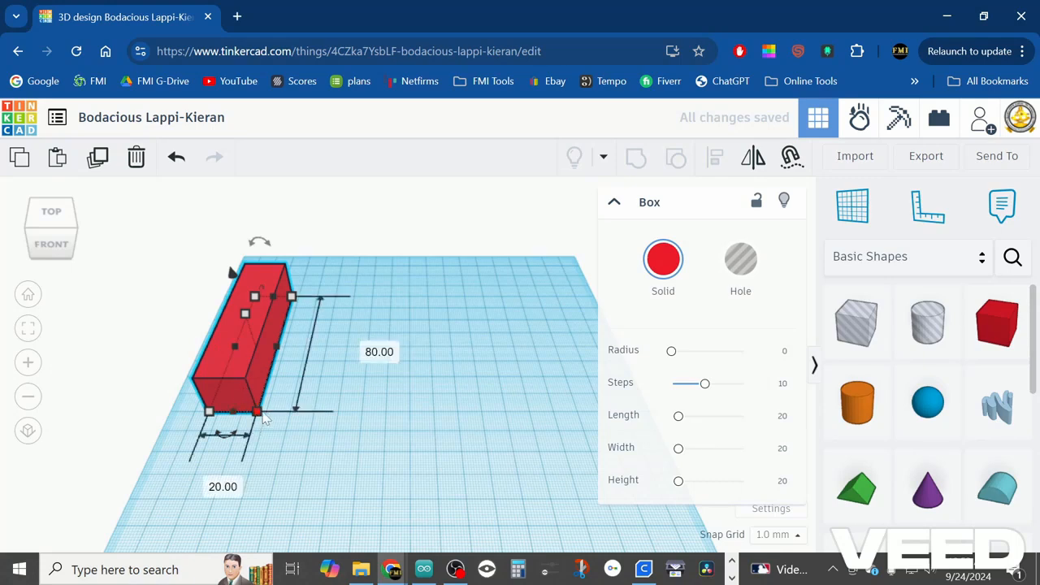
click(211, 483)
text(150)
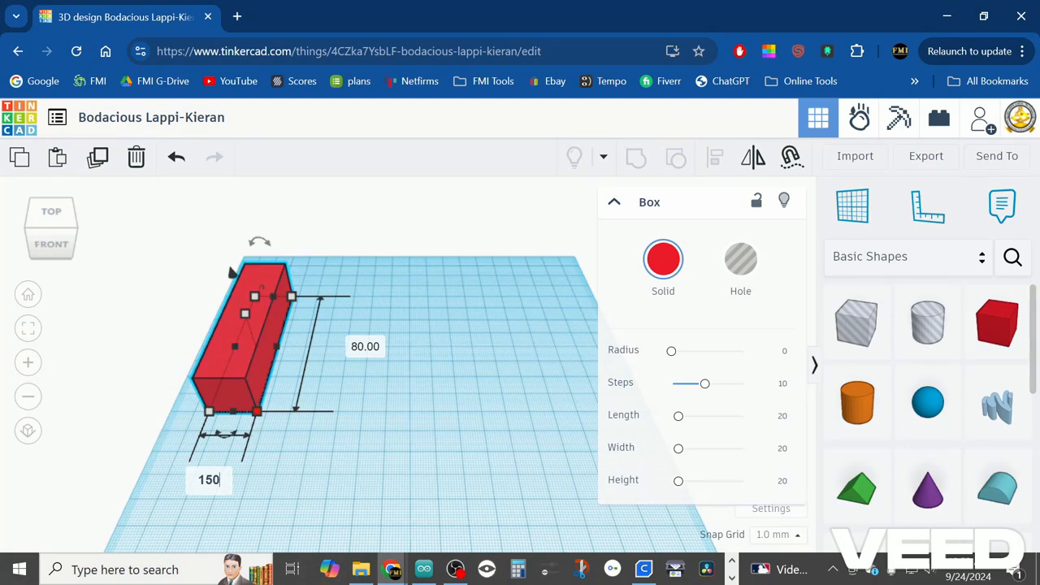
key(Return)
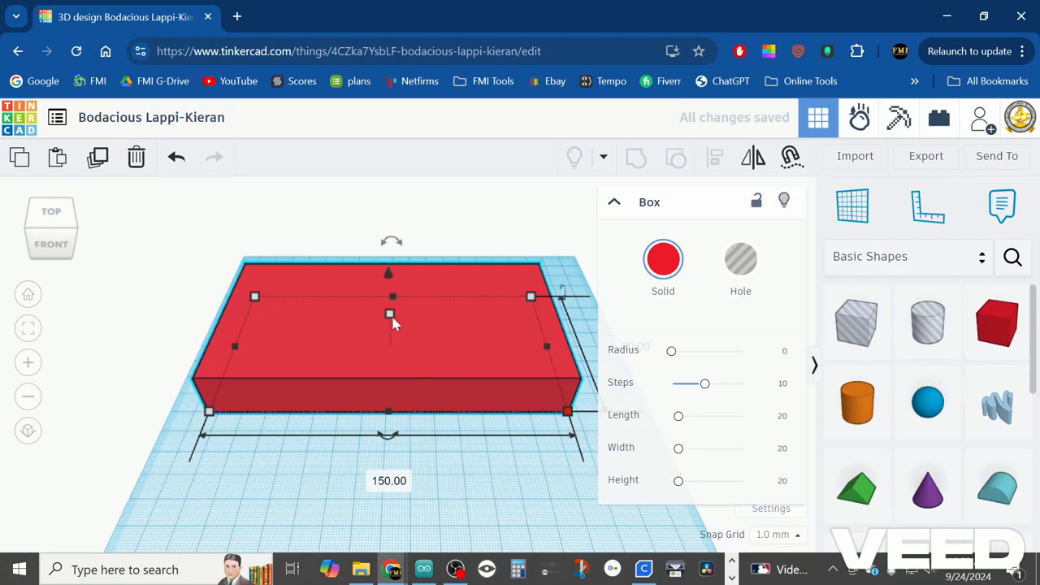
Step: Set the box's height to 80 mm
mouse_move(391, 312)
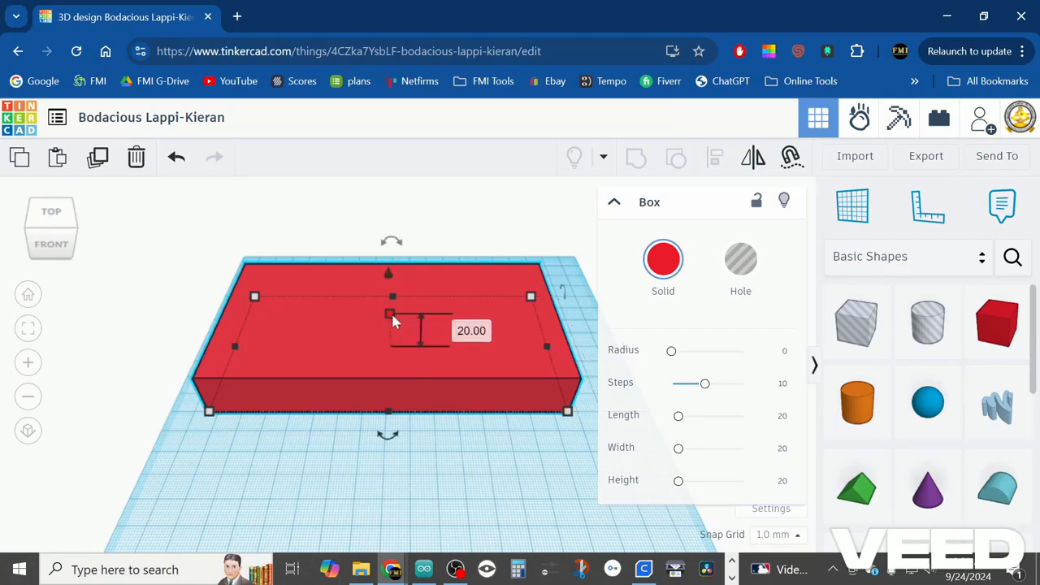
click(478, 332)
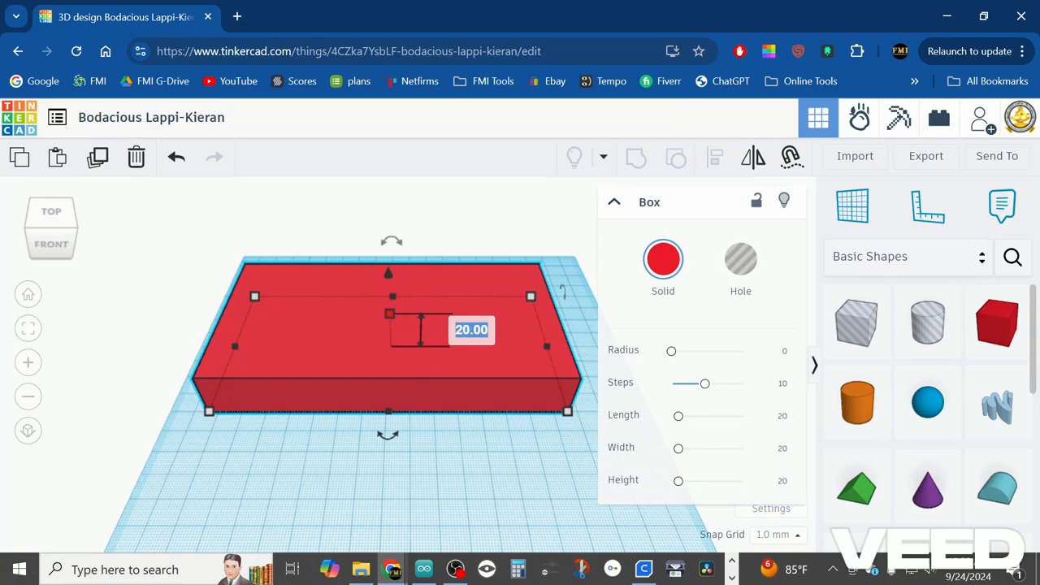
text(80)
key(Return)
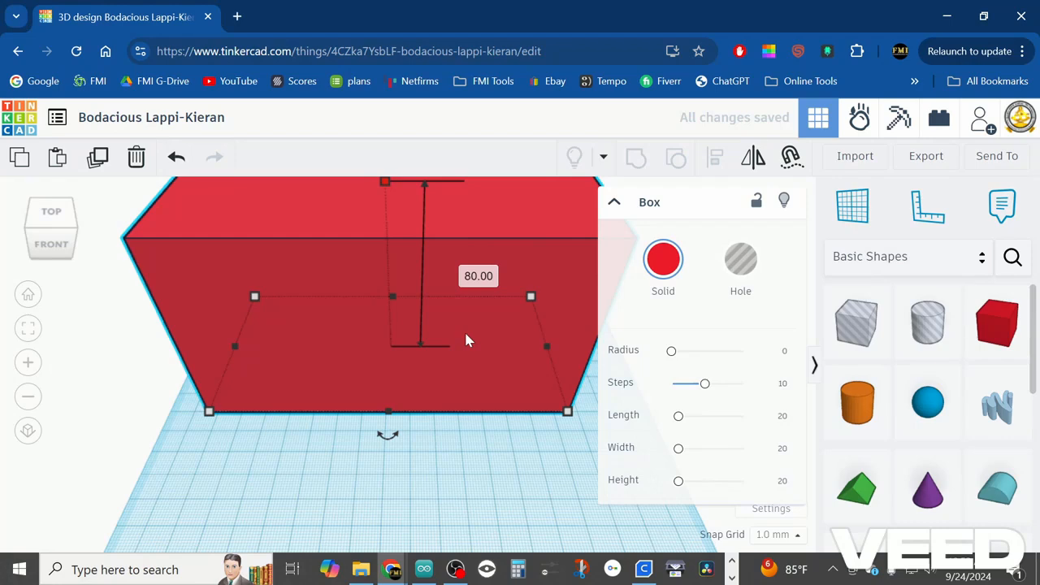
scroll(384, 412, down, 3)
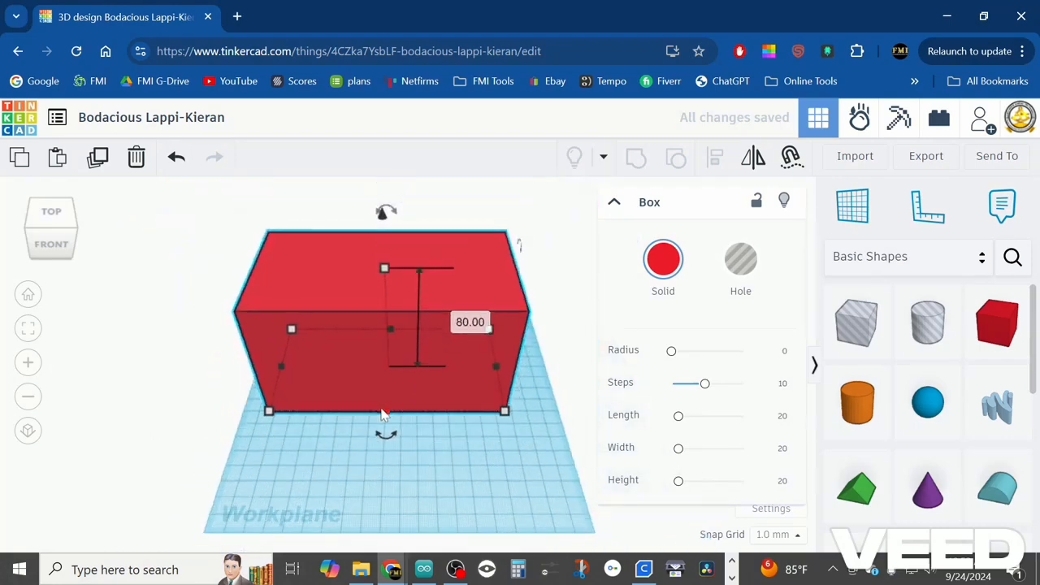
Step: Move the box farther back, over the rear edge of the workplane, and deselect it
mouse_move(385, 430)
right_down()
mouse_move(412, 418)
mouse_move(390, 442)
mouse_move(382, 436)
mouse_move(393, 413)
right_up()
drag(405, 383, 410, 298)
click(384, 420)
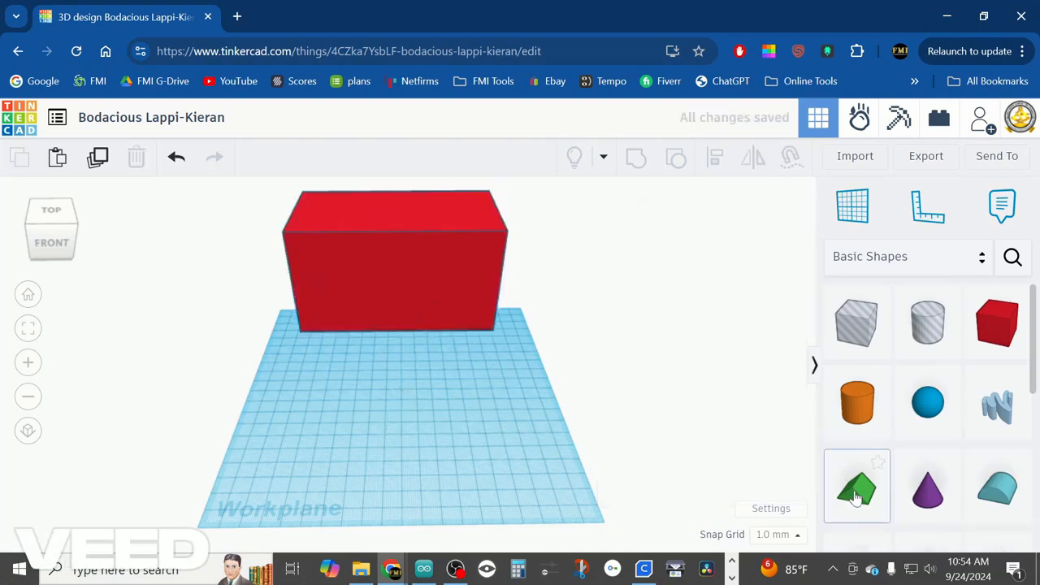
Step: Place a solid roof shape on the workplane in front of the box and rotate it -90° about the vertical axis
drag(805, 490, 405, 414)
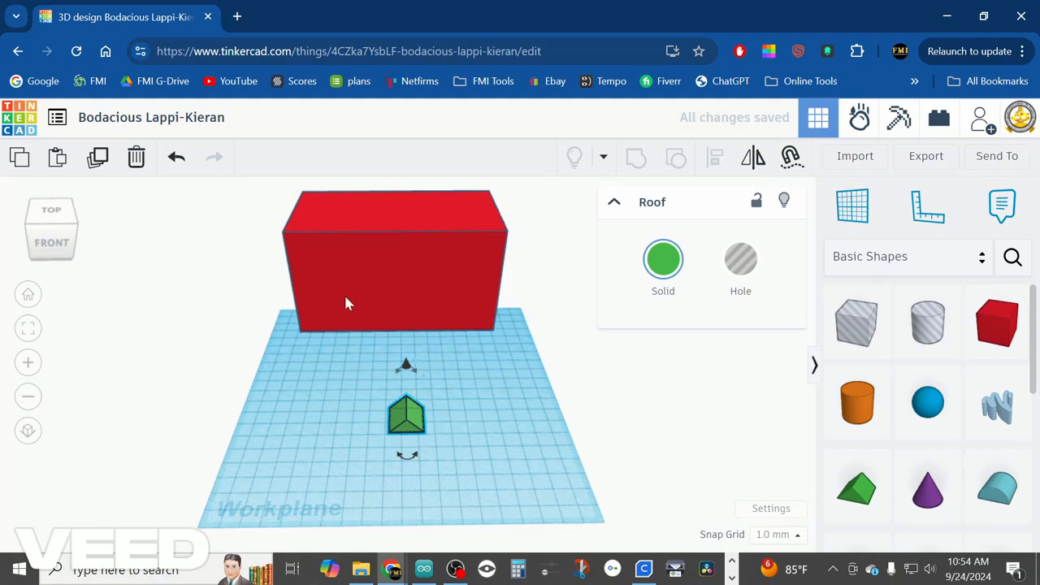
scroll(514, 399, up, 3)
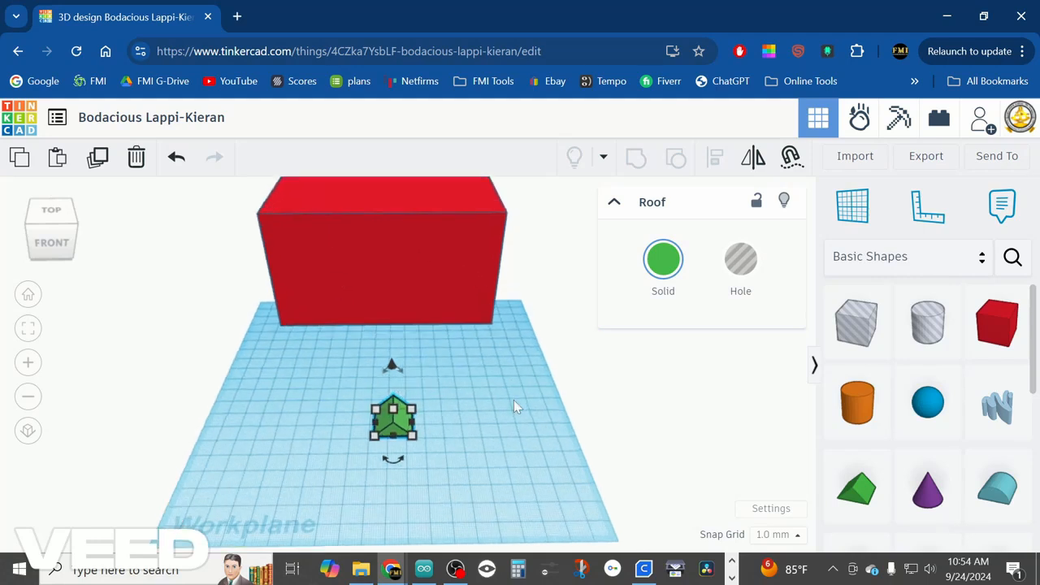
mouse_move(368, 470)
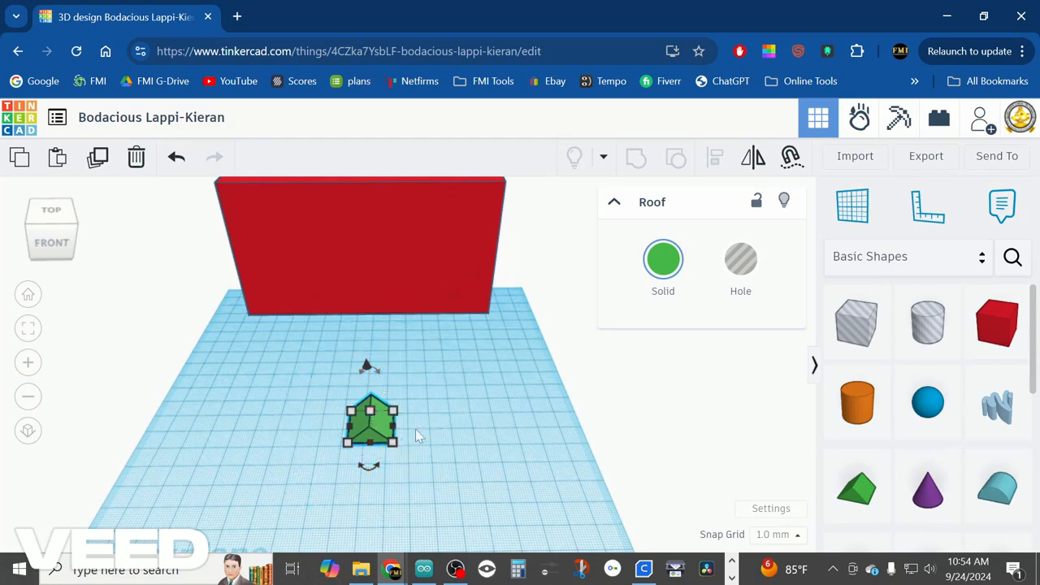
right_drag(459, 466, 471, 388)
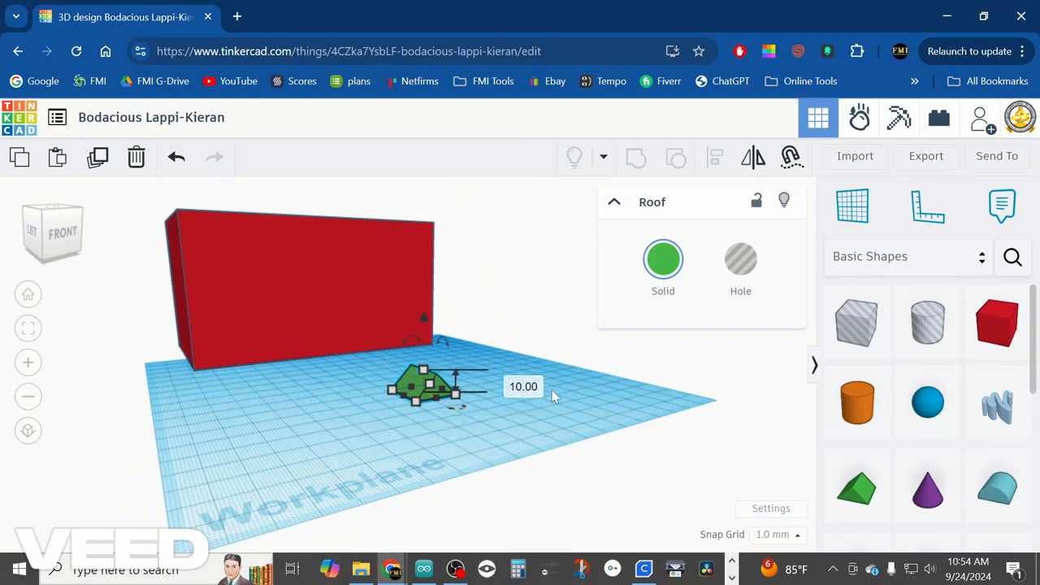
right_drag(565, 373, 516, 415)
scroll(516, 415, up, 3)
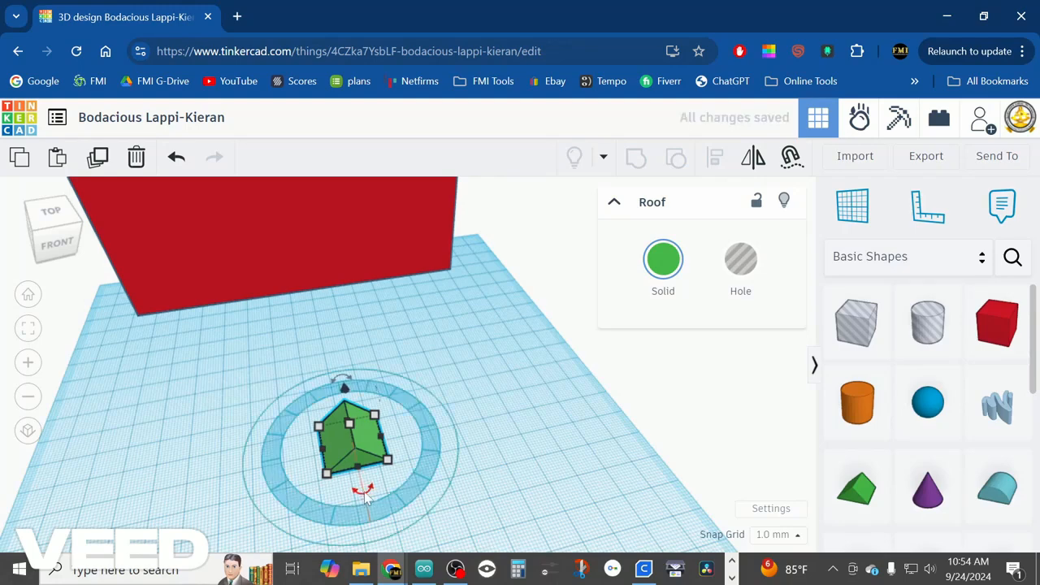
drag(363, 496, 421, 426)
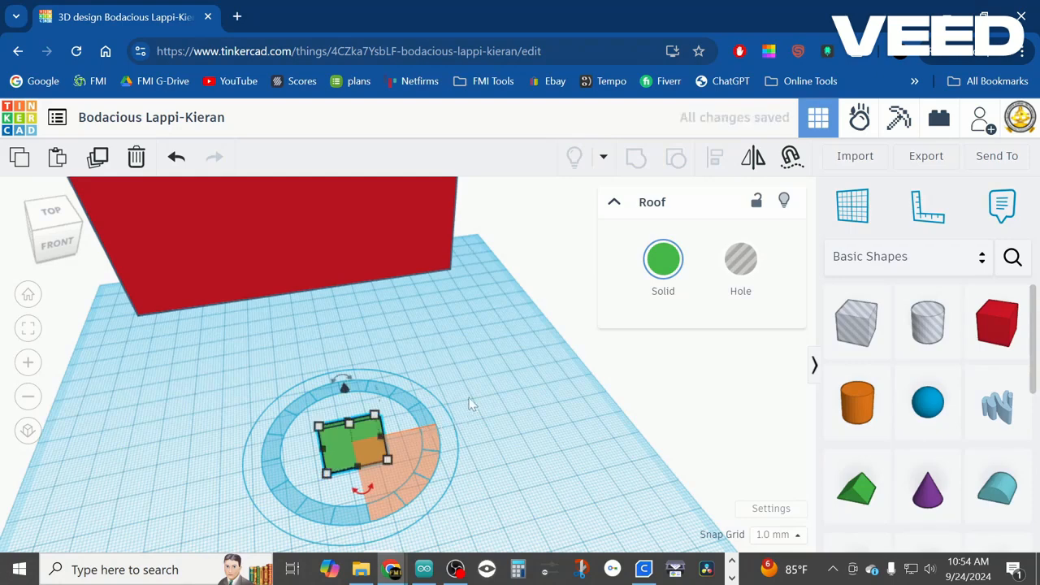
scroll(481, 358, down, 2)
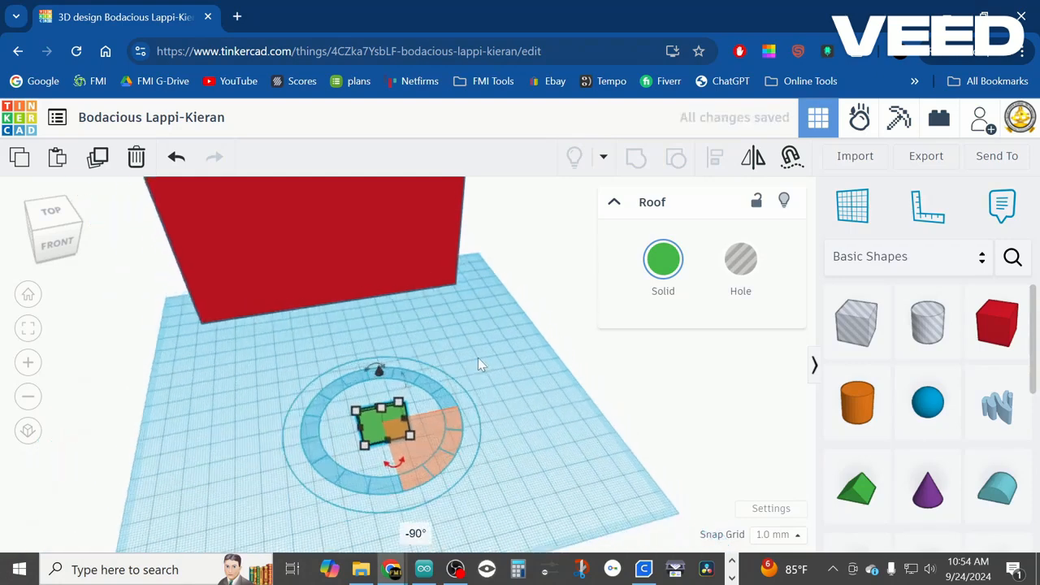
click(493, 399)
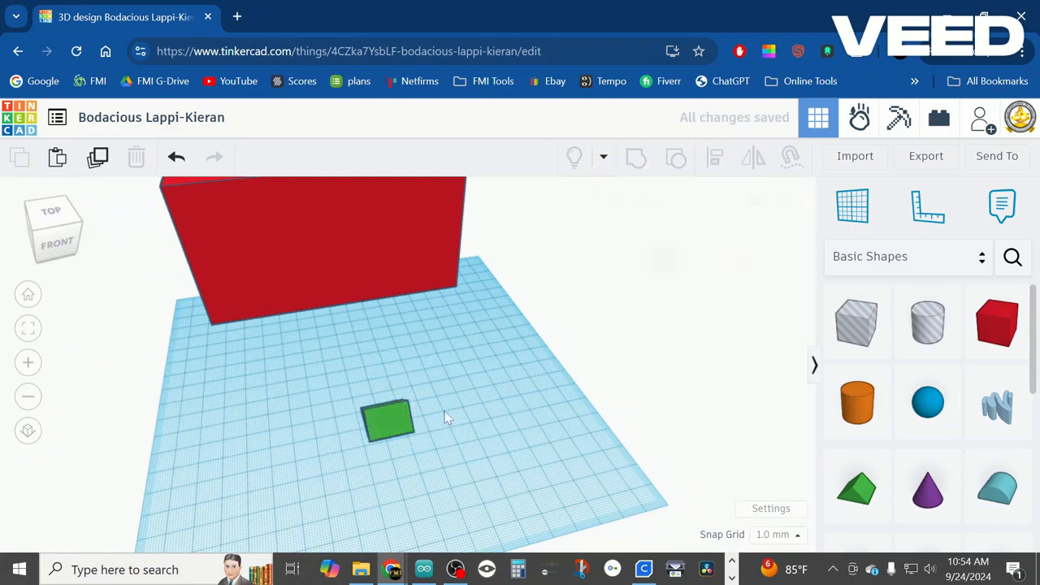
Step: Set the roof's depth to 90 mm and move it 51 mm back toward the box
click(400, 414)
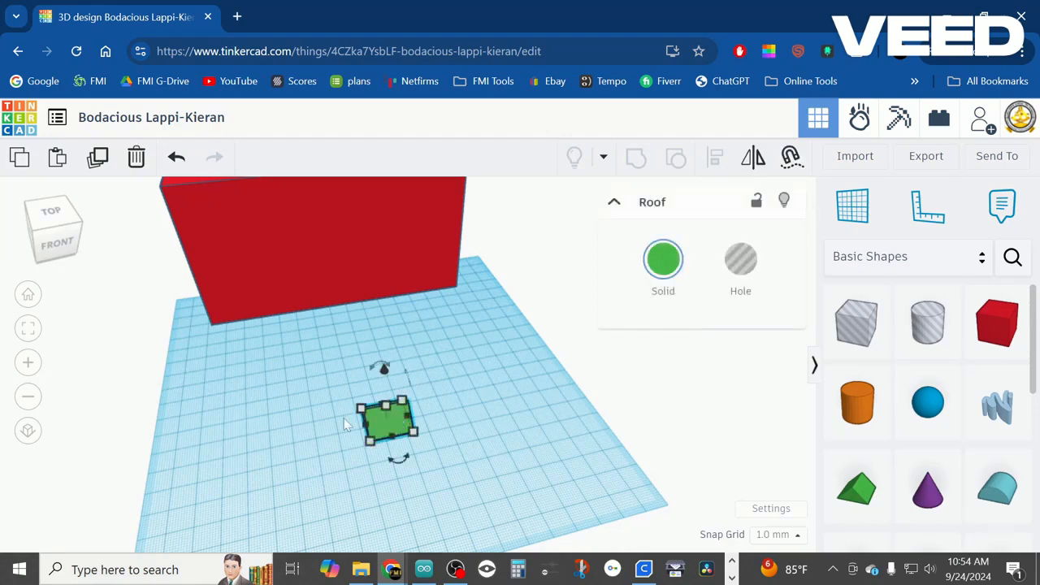
mouse_move(370, 443)
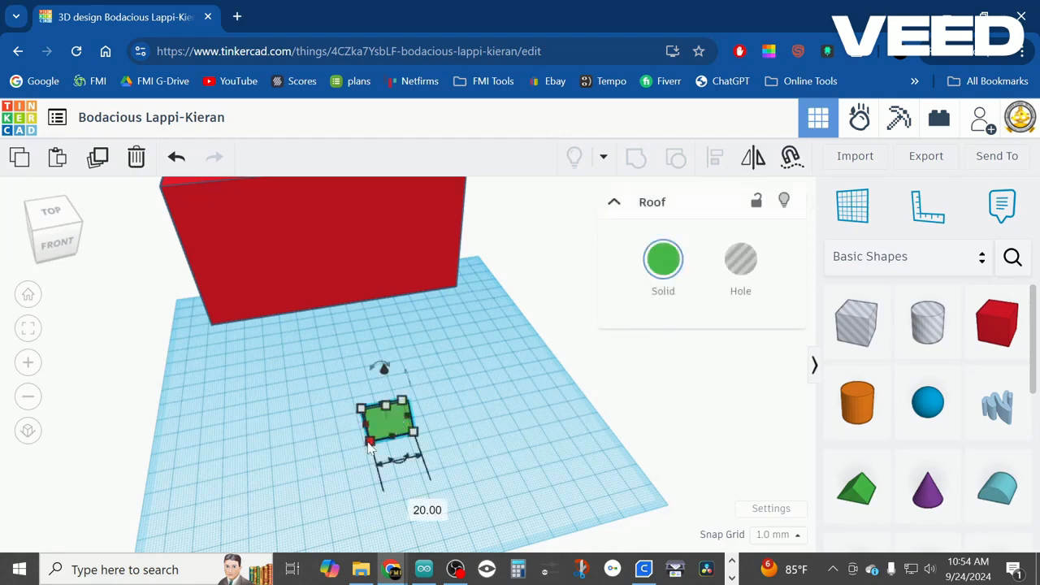
click(285, 442)
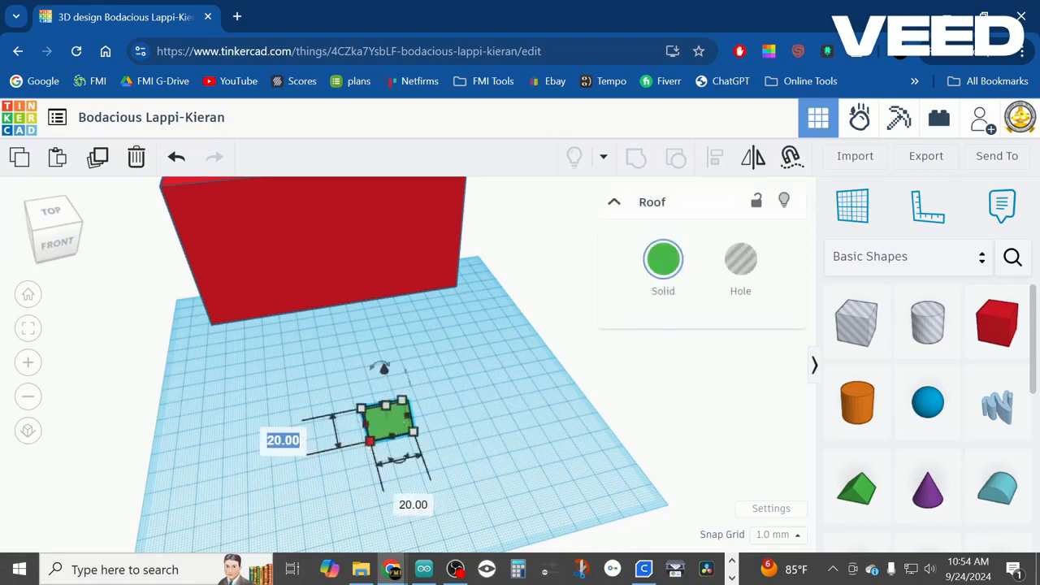
text(90)
key(Return)
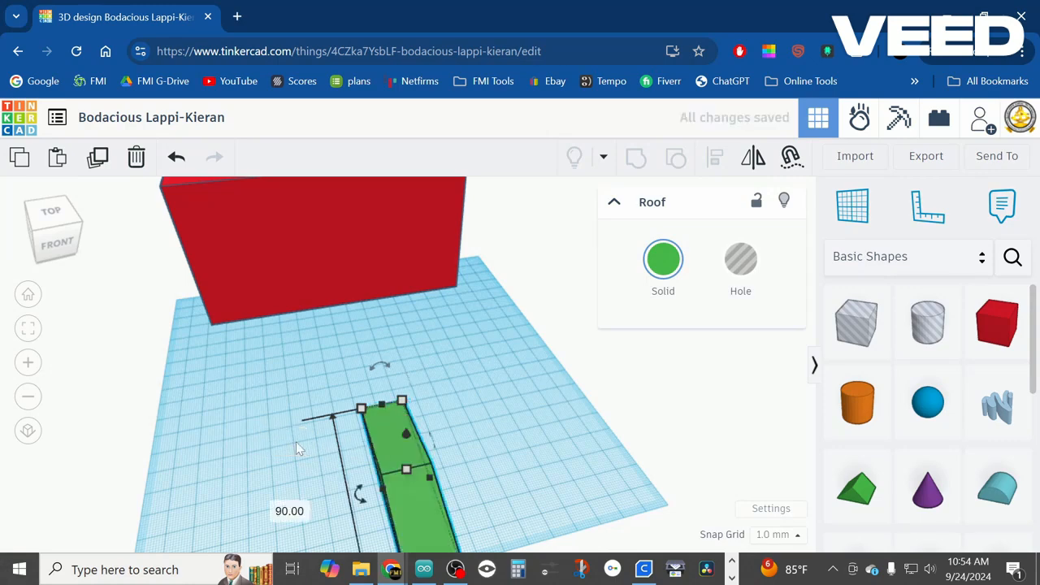
drag(429, 501, 375, 408)
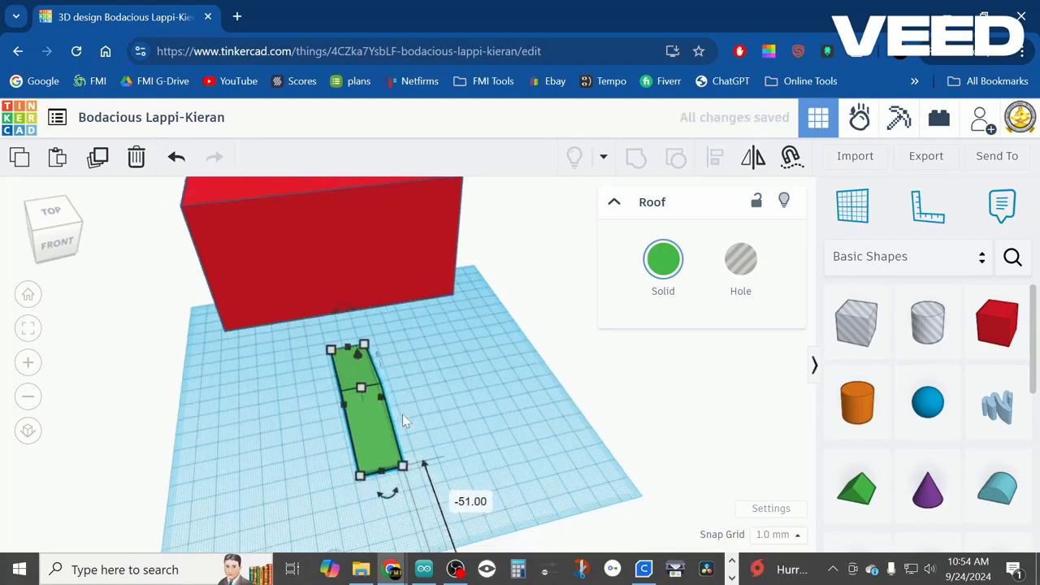
Step: Set the roof's length along its ridge to 150 mm so that it matches the box
mouse_move(362, 479)
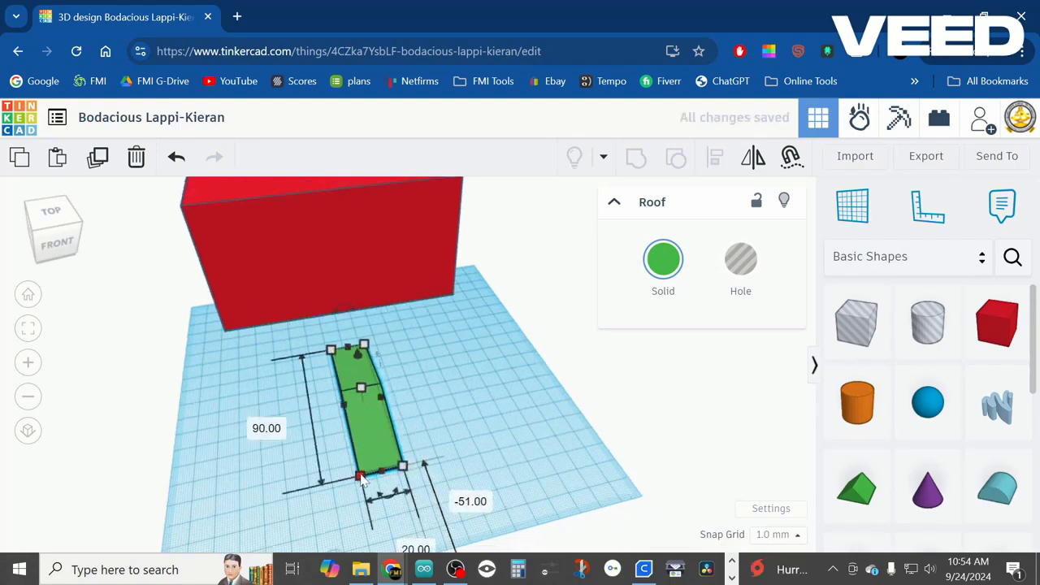
scroll(362, 479, down, 1)
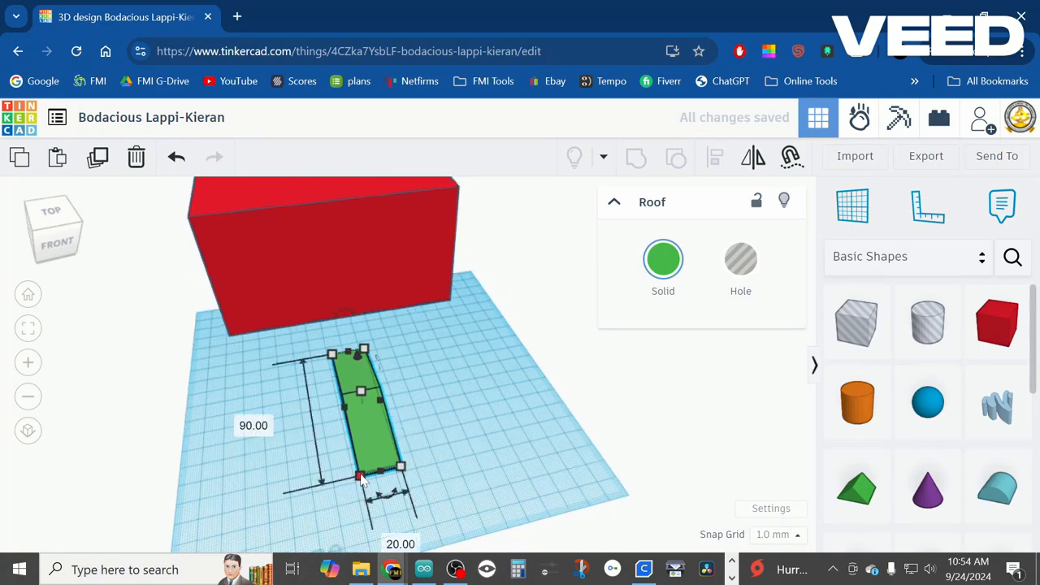
click(398, 541)
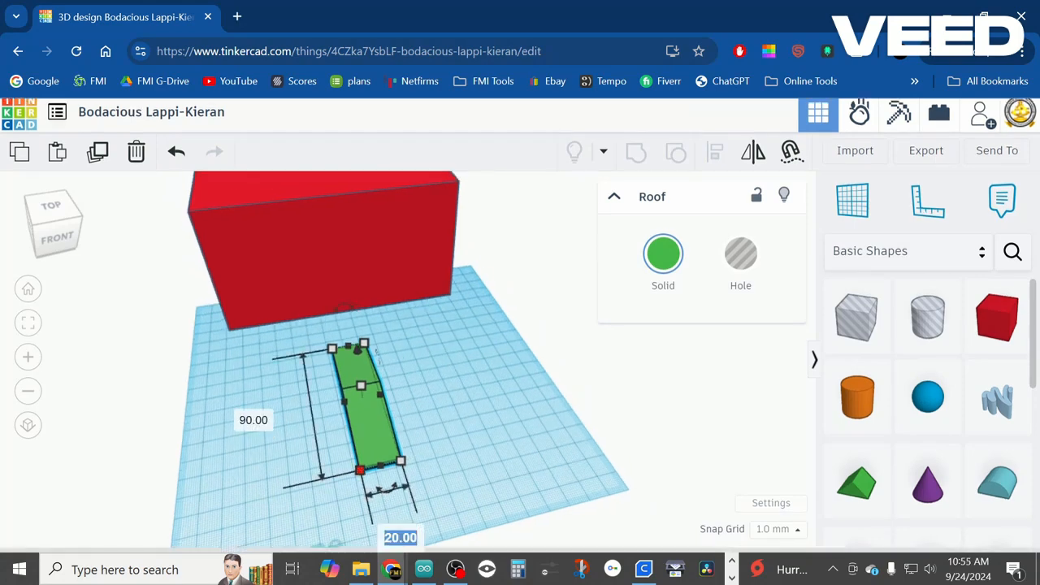
text(100)
key(Return)
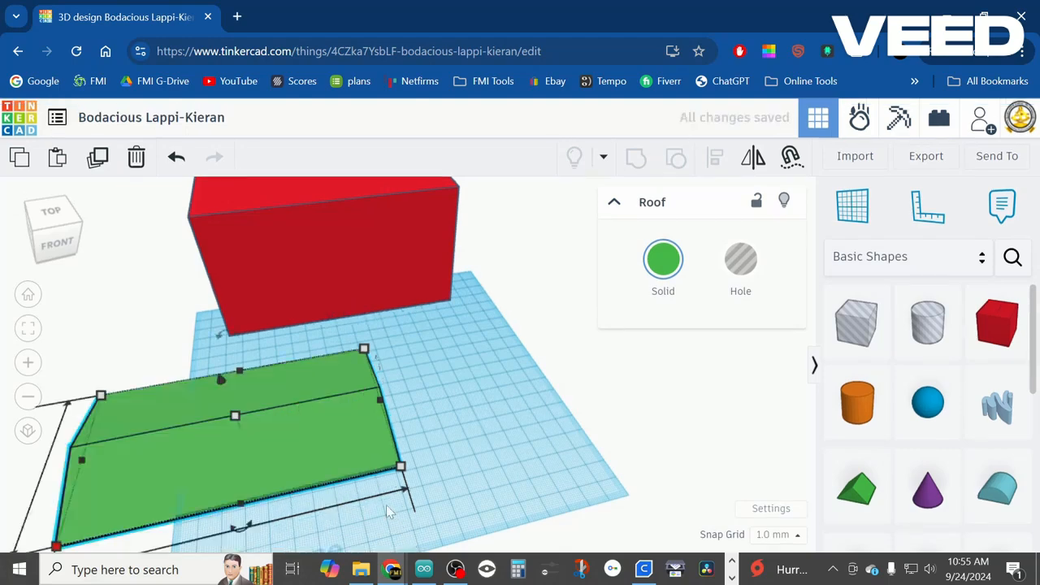
Step: Set the roof's height to 40 mm
drag(266, 459, 384, 411)
right_drag(309, 483, 366, 447)
scroll(366, 447, up, 2)
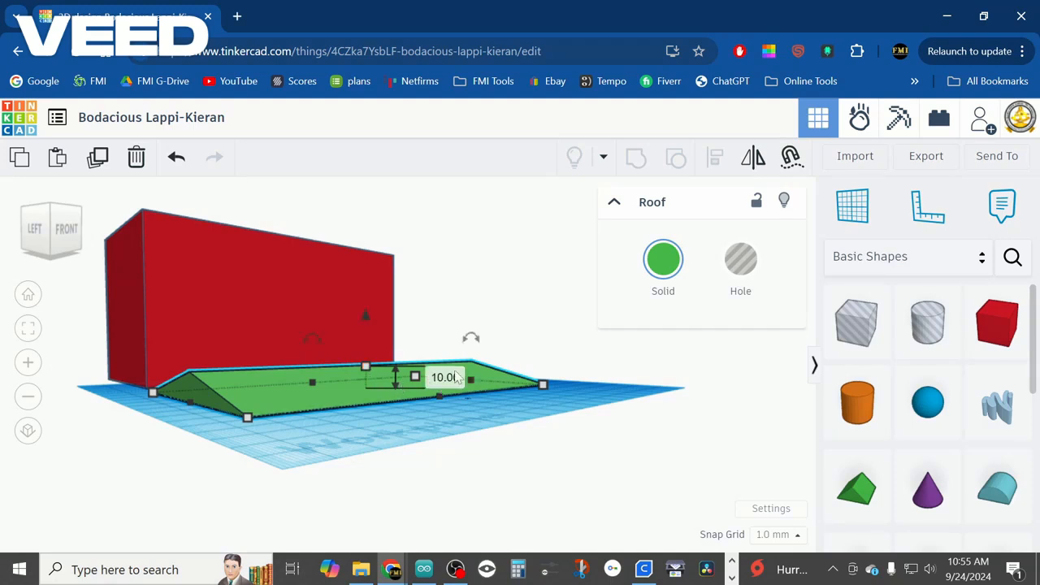
click(445, 376)
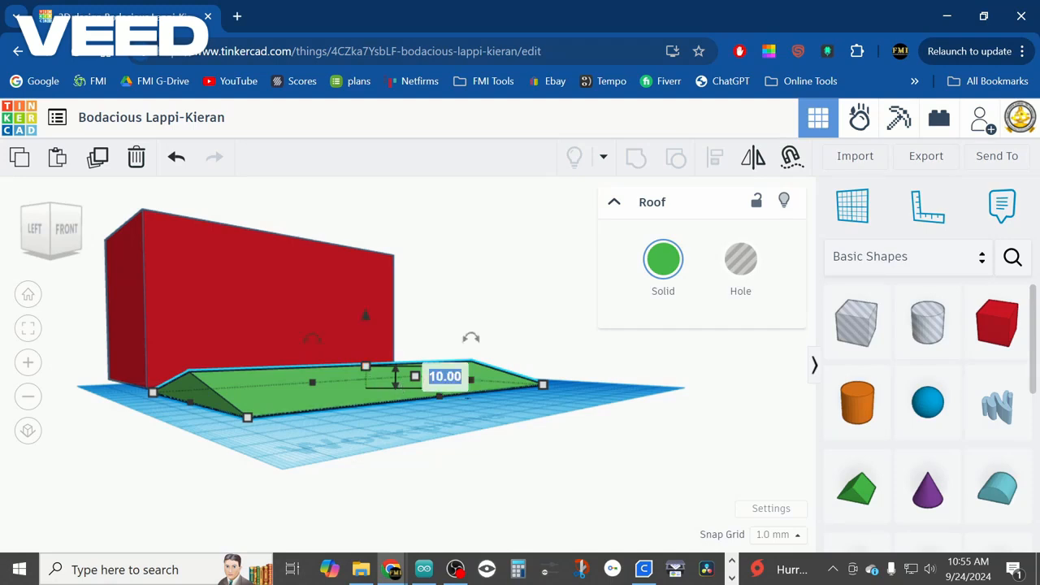
text(40)
key(Return)
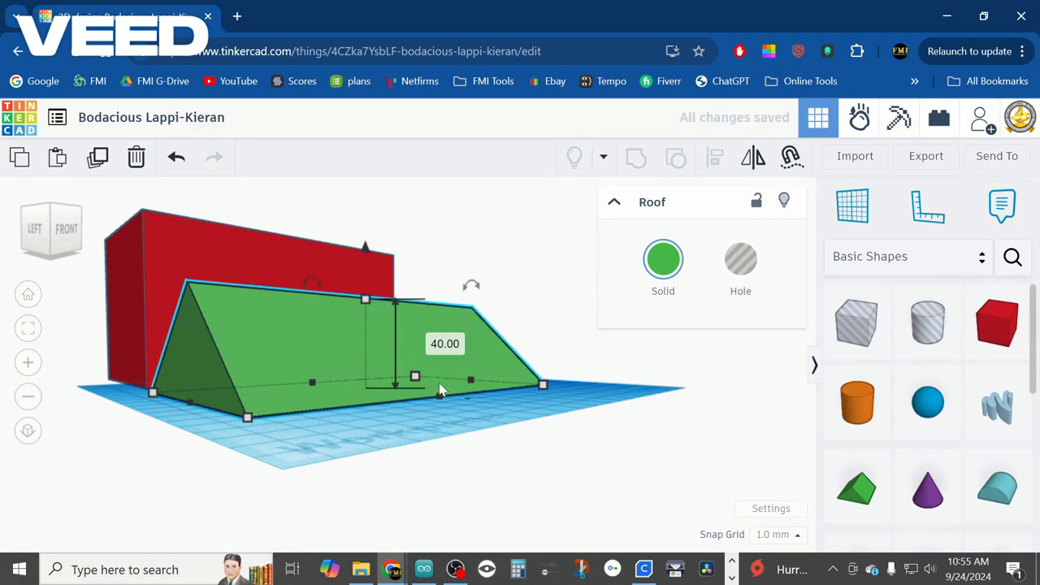
Step: Check the box's height and raise the roof 80 mm above the workplane, level with the box's top face
scroll(365, 421, down, 2)
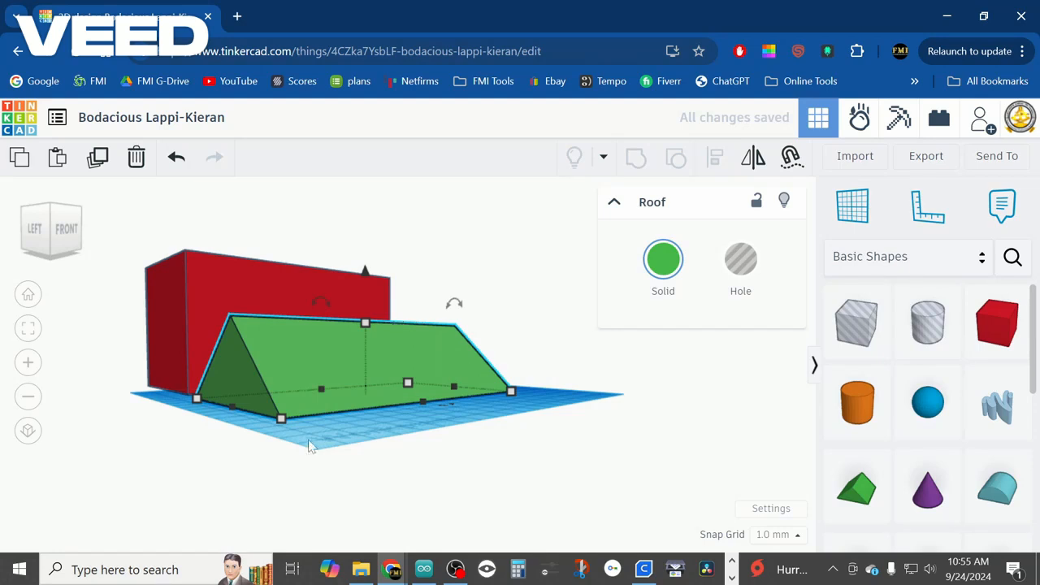
right_drag(309, 446, 171, 351)
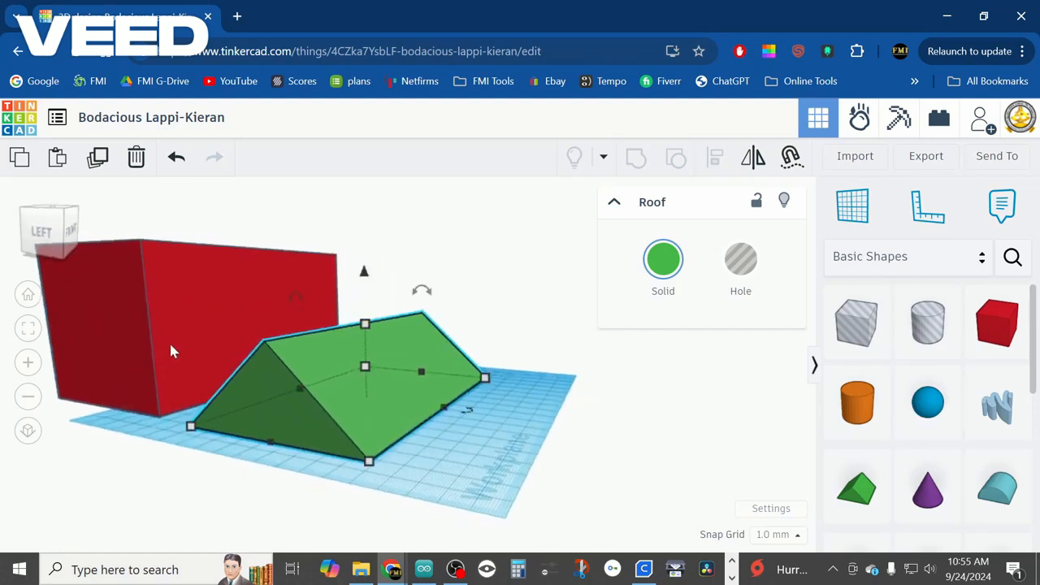
click(176, 325)
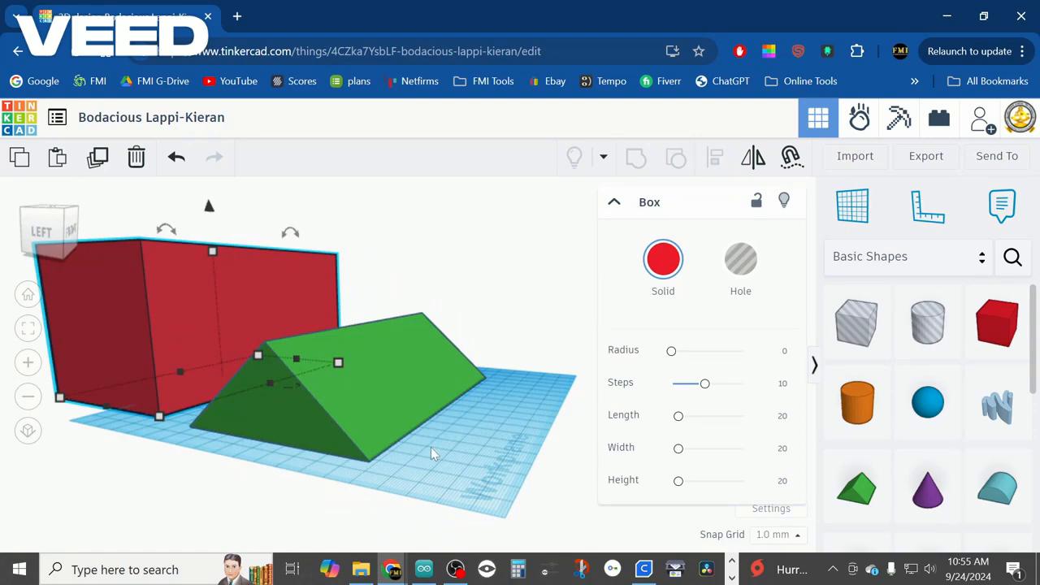
right_drag(431, 447, 364, 431)
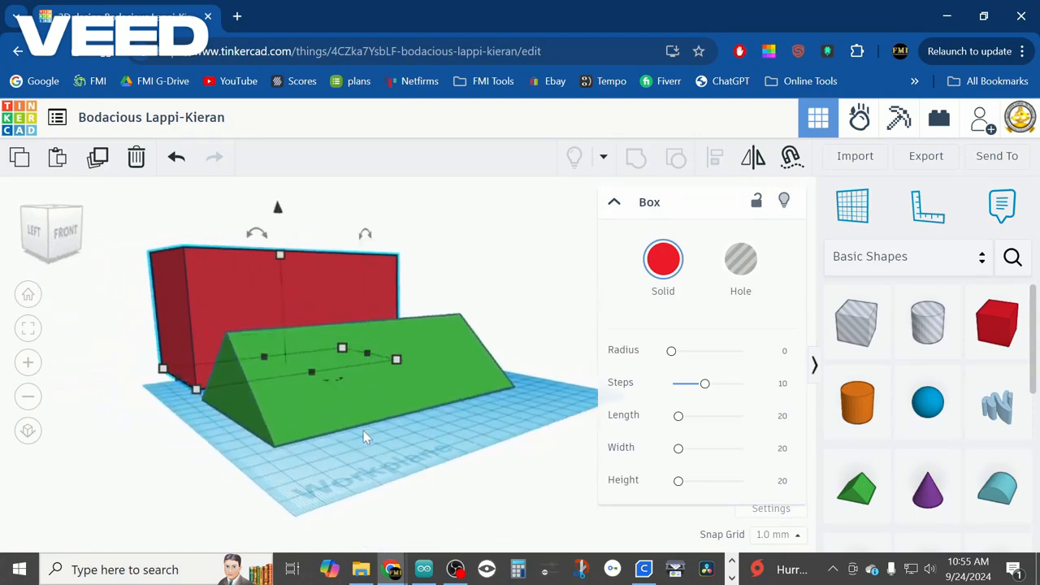
mouse_move(279, 257)
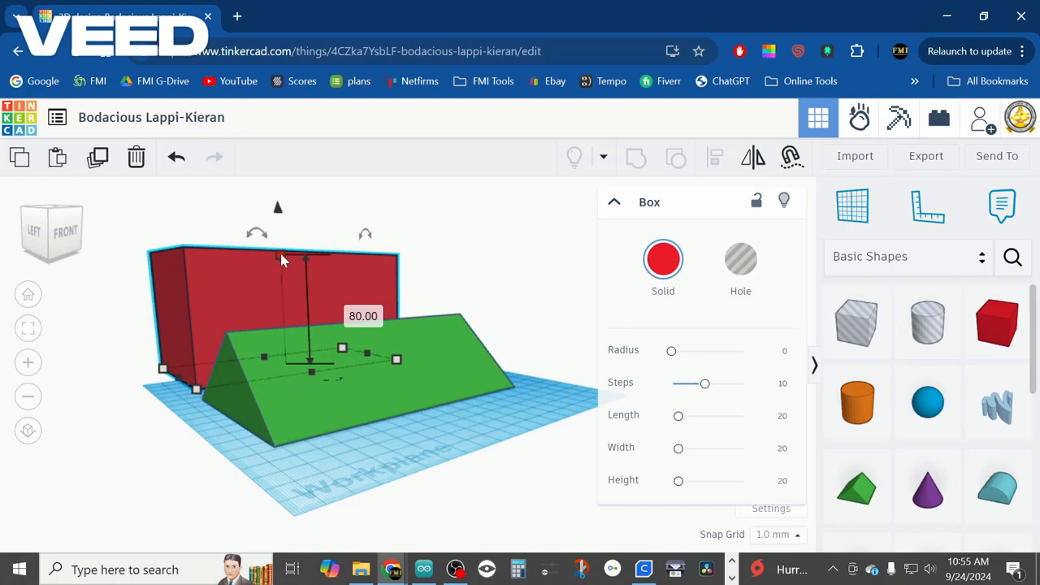
click(376, 377)
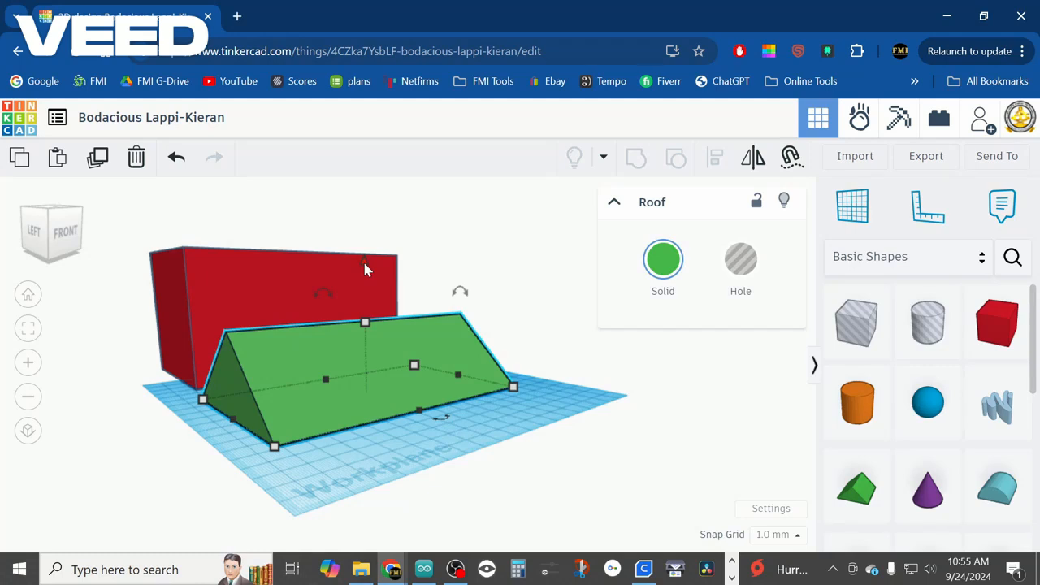
drag(364, 264, 368, 110)
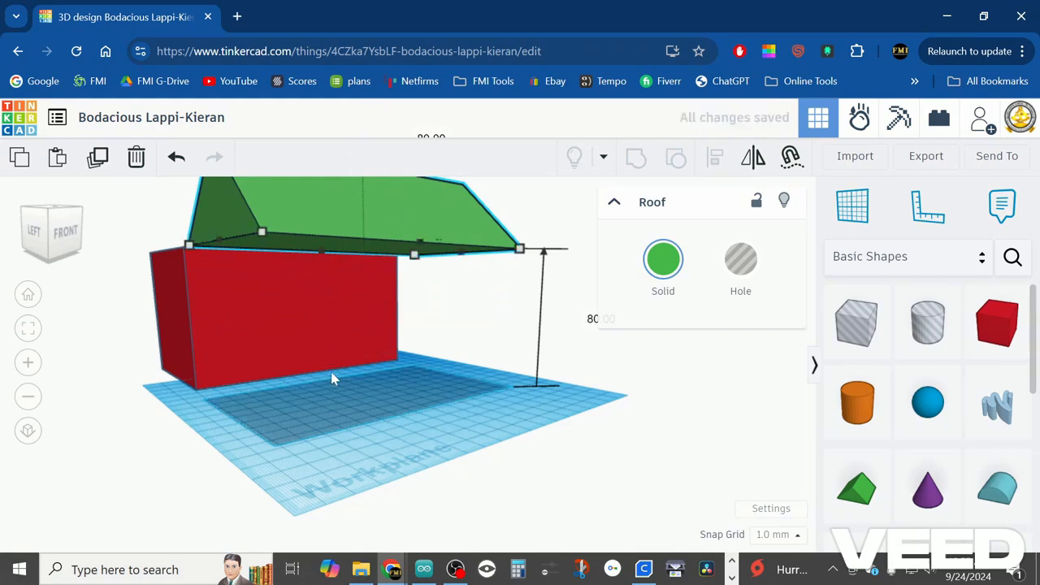
Step: Select the box and roof together and center-align them front to back
scroll(332, 374, down, 3)
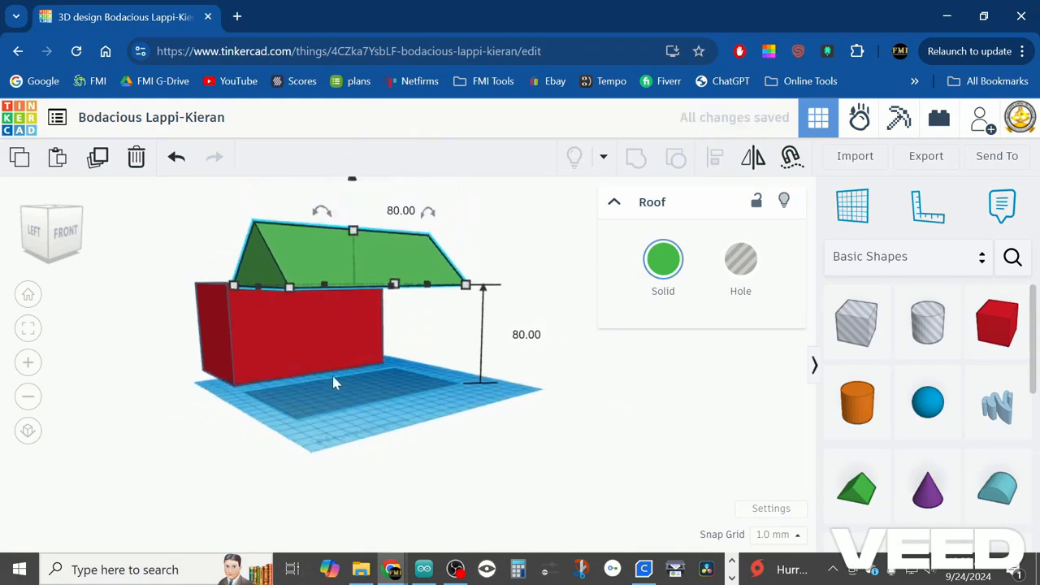
right_drag(332, 375, 400, 376)
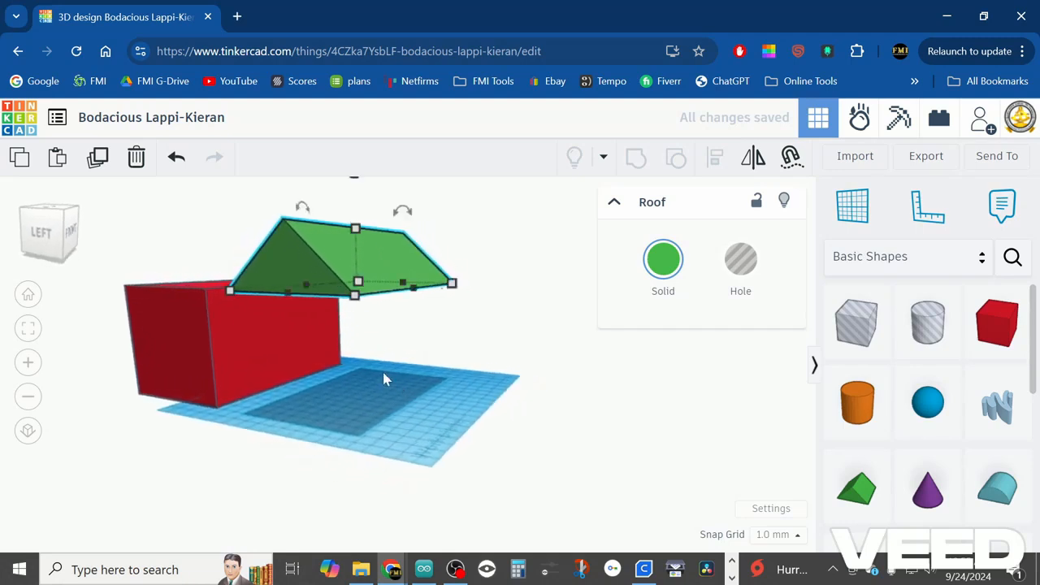
scroll(462, 394, down, 5)
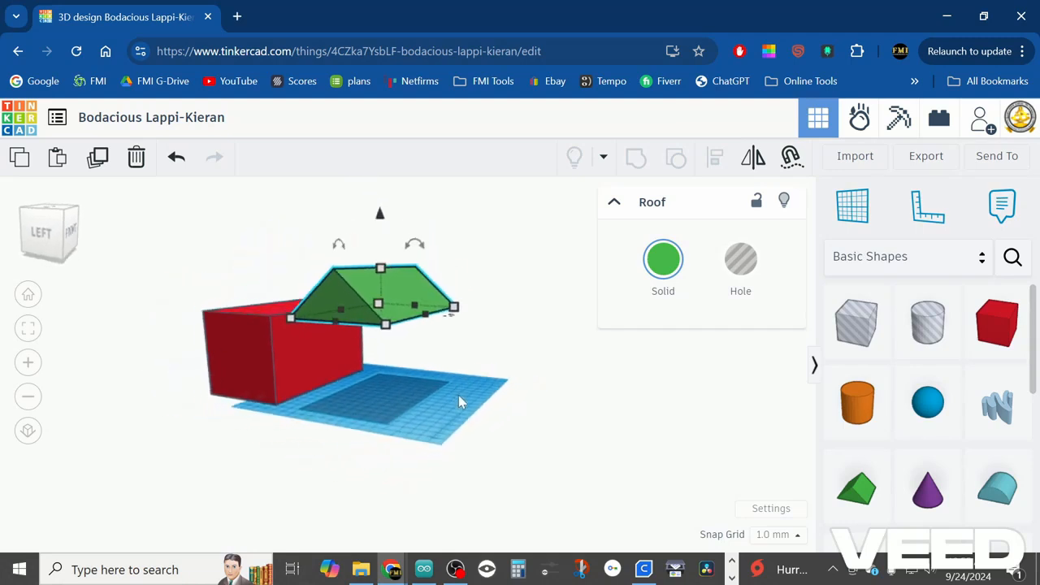
click(494, 384)
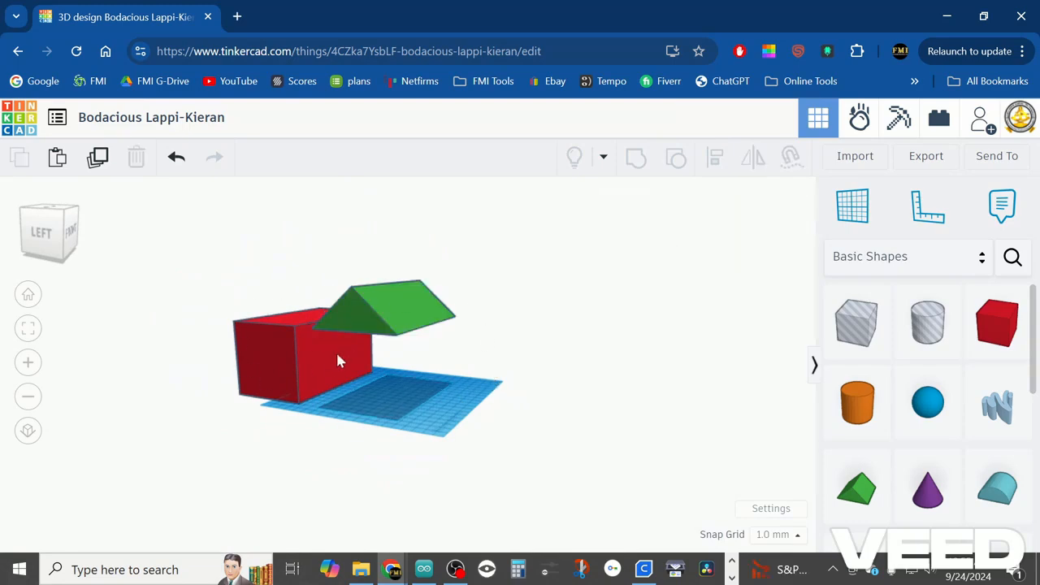
drag(535, 217, 233, 422)
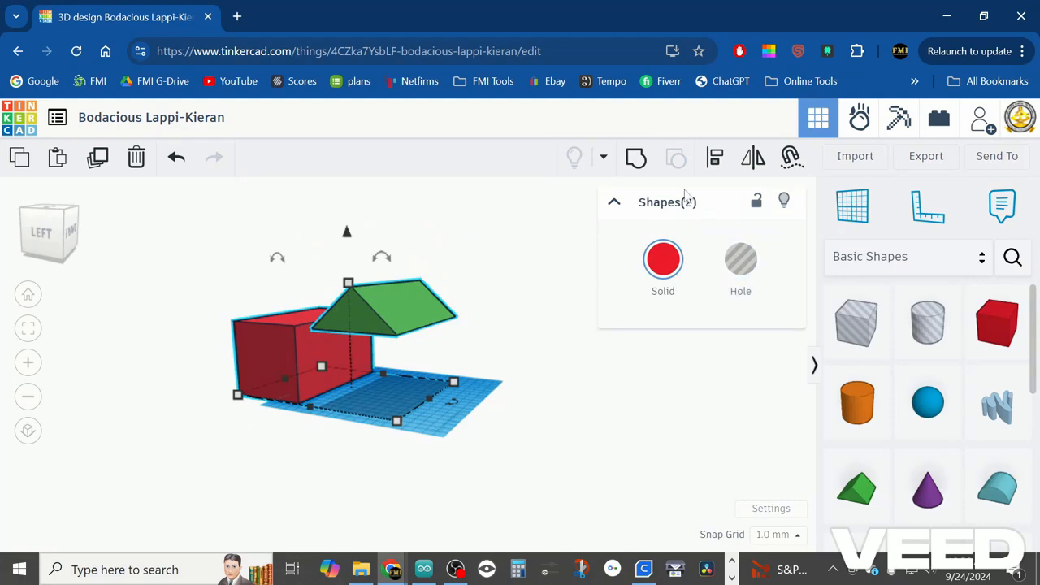
click(716, 162)
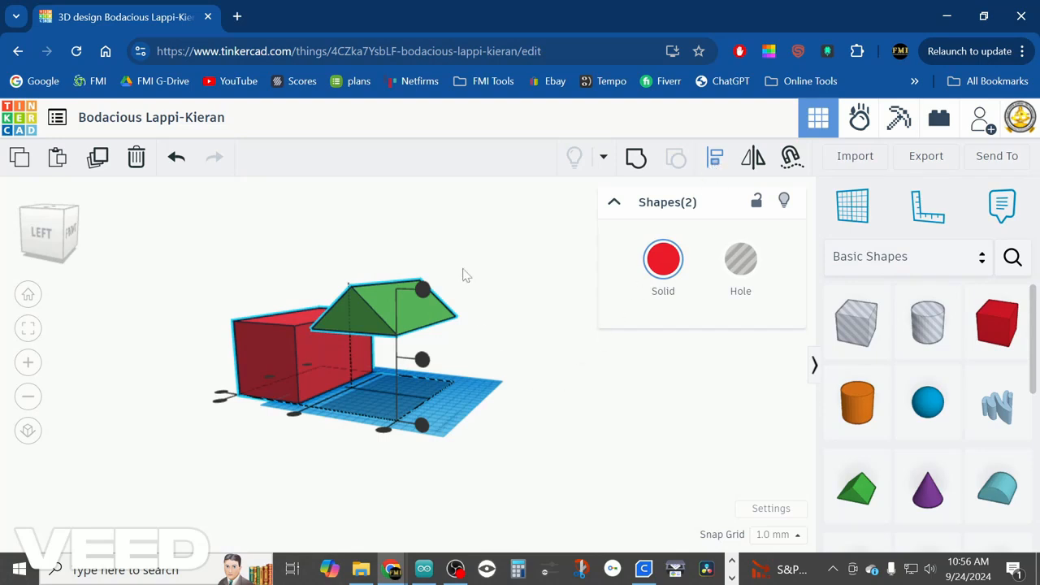
right_drag(550, 358, 622, 351)
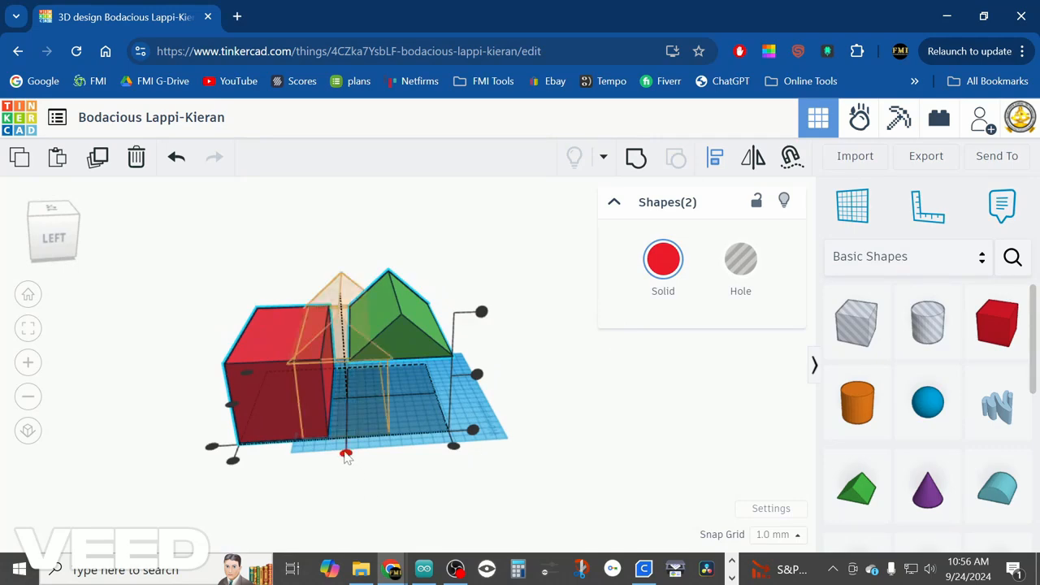
click(347, 455)
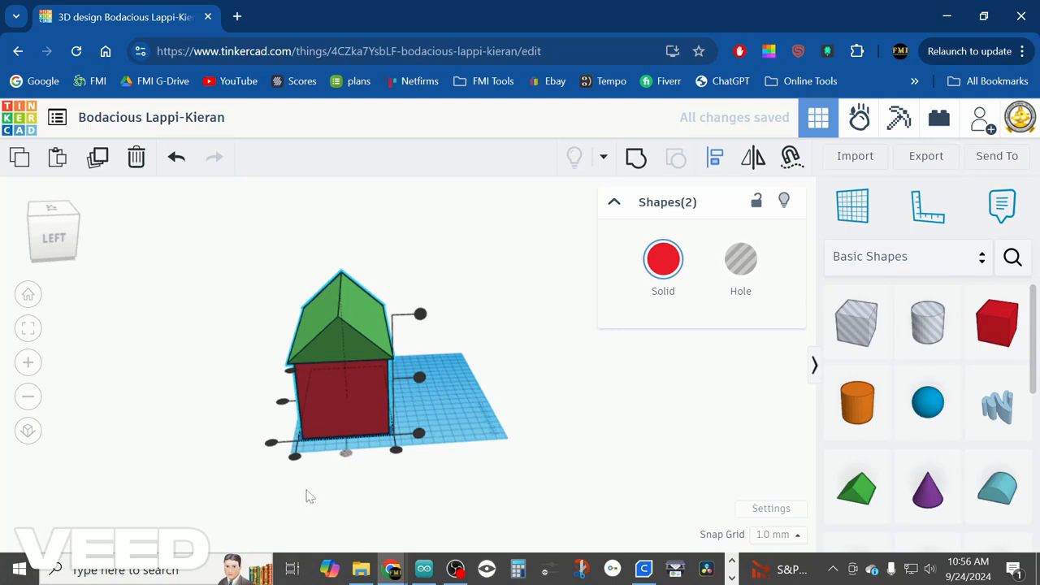
Step: Center-align the box and roof along the house's length and deselect them
right_drag(308, 497, 475, 484)
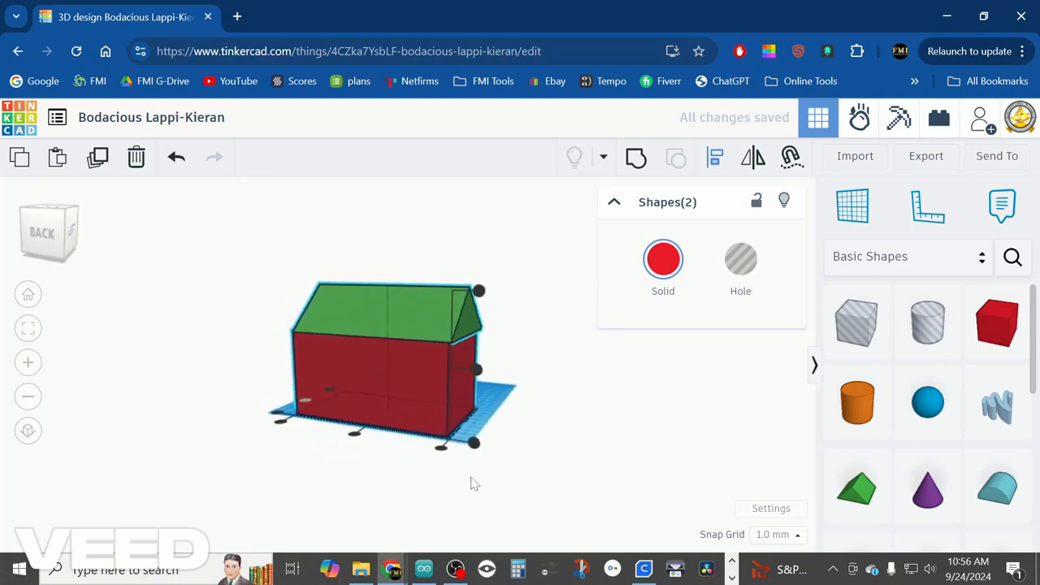
click(358, 440)
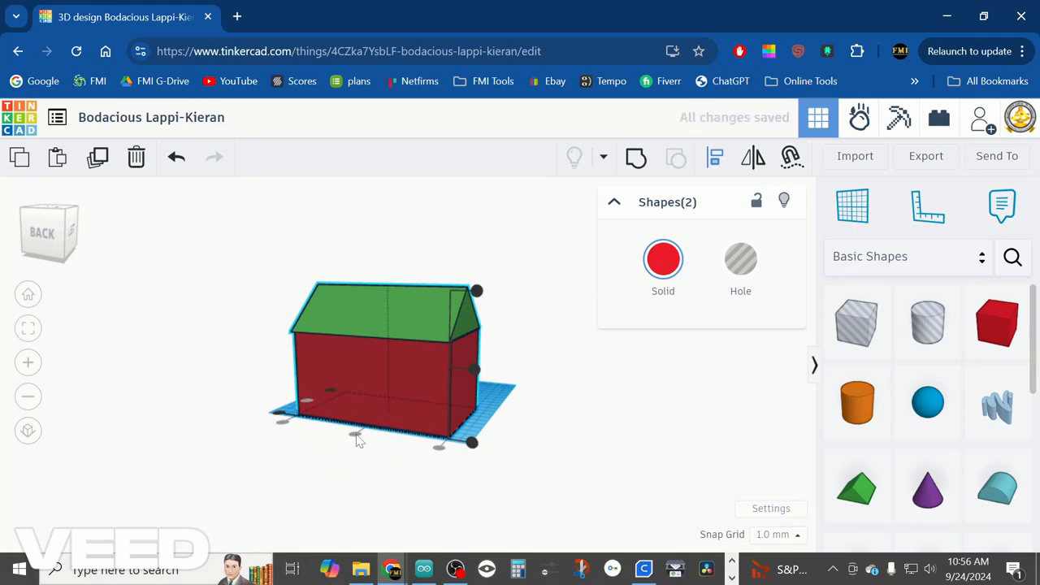
click(529, 307)
right_drag(529, 309, 102, 332)
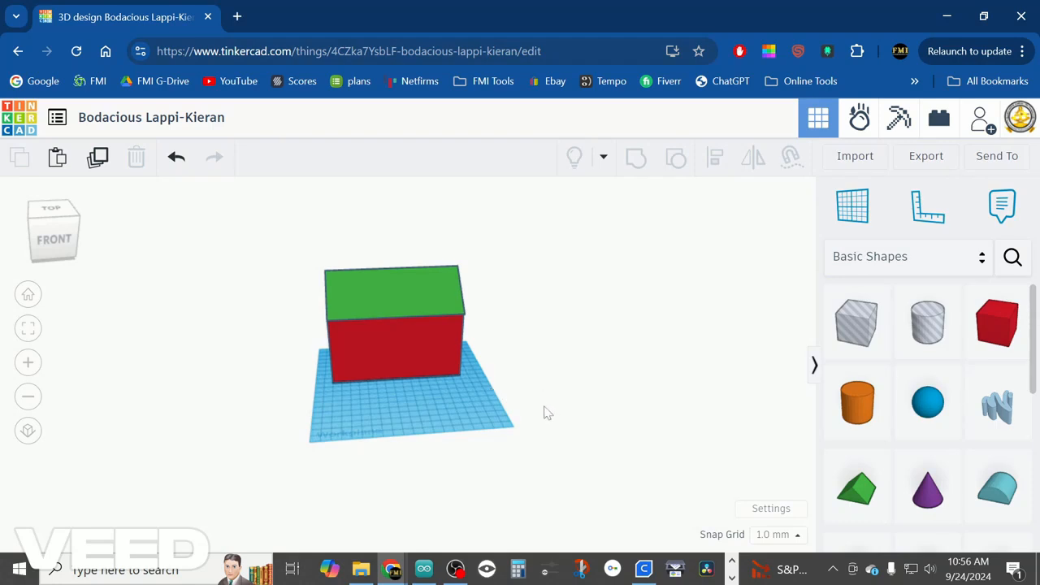
right_drag(547, 414, 536, 389)
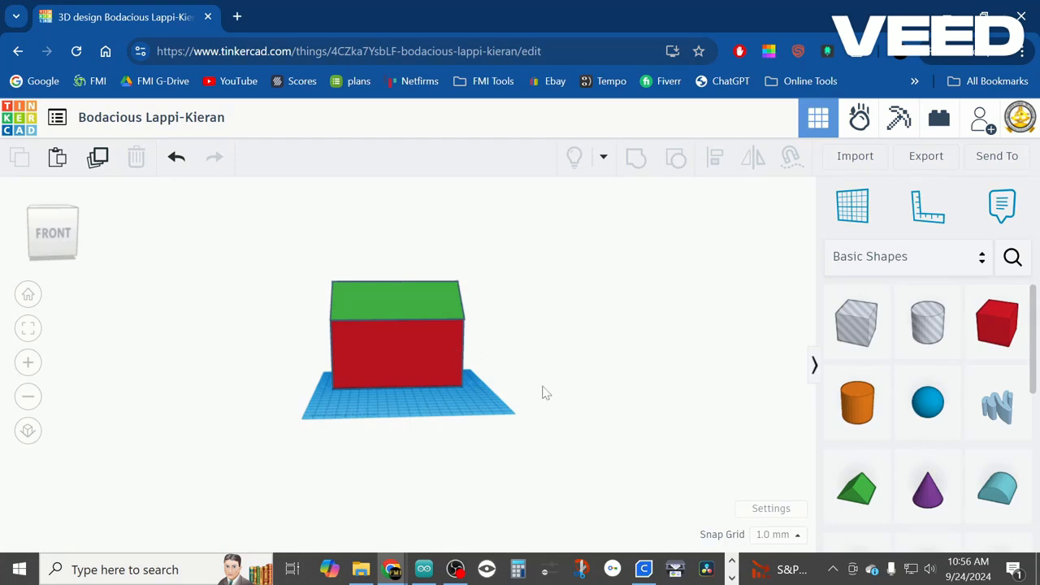
Step: Move the box out from under the roof on its own and undo the move
right_drag(546, 392, 587, 386)
drag(403, 366, 350, 384)
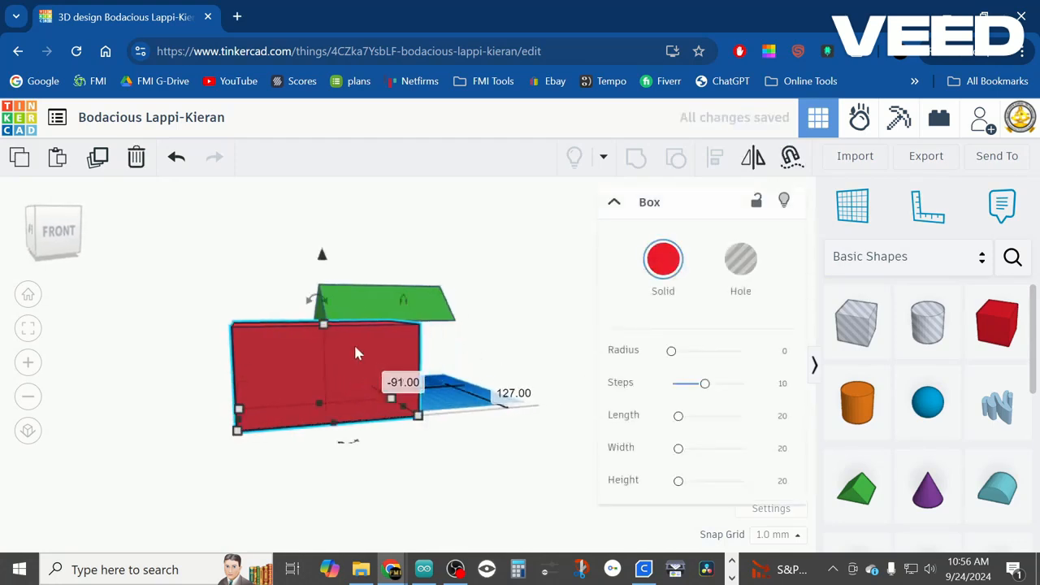
click(176, 158)
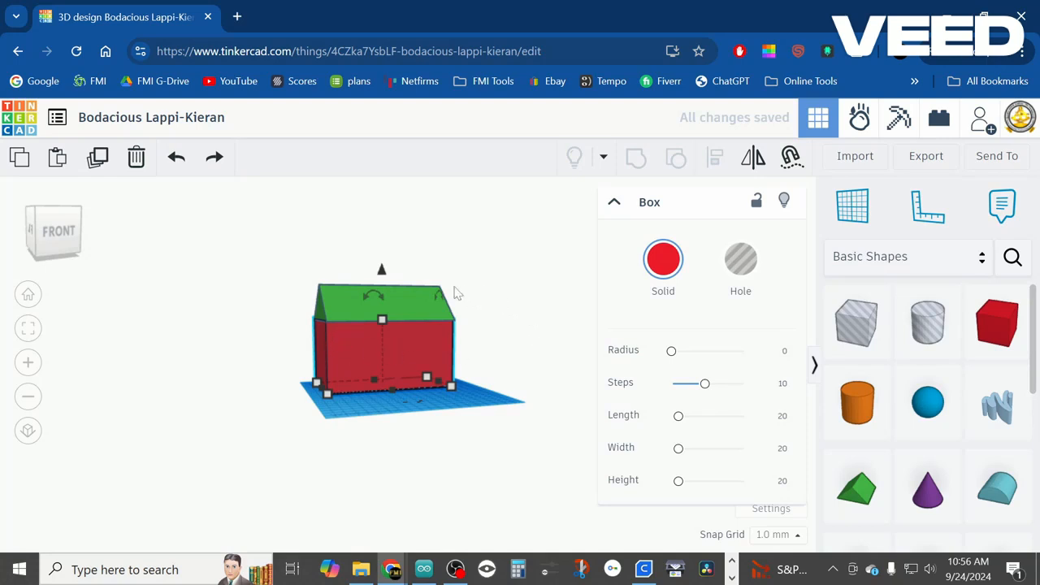
Step: Select the box and roof together and group them into one solid shape
drag(501, 264, 307, 414)
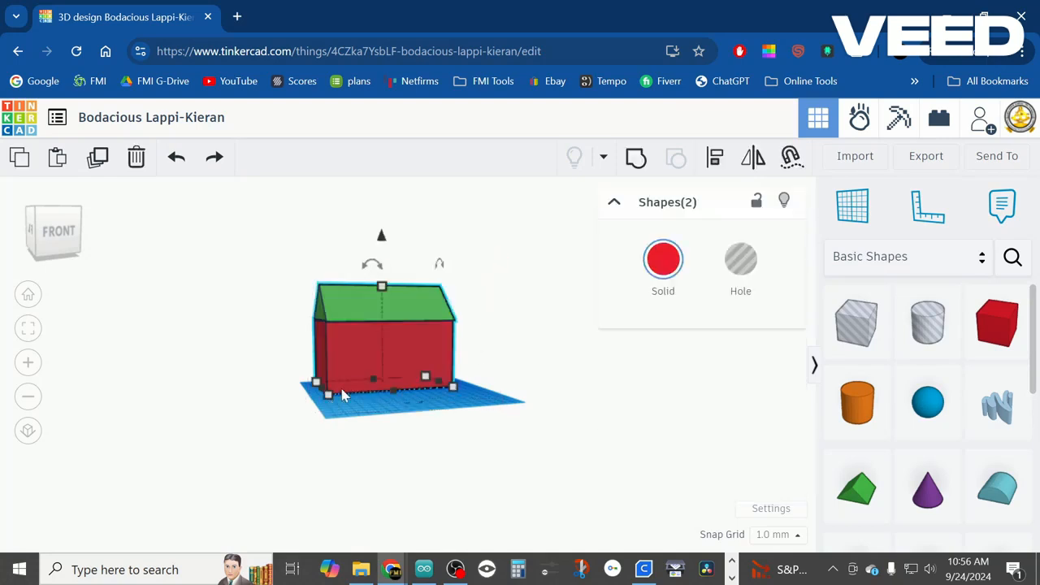
click(635, 161)
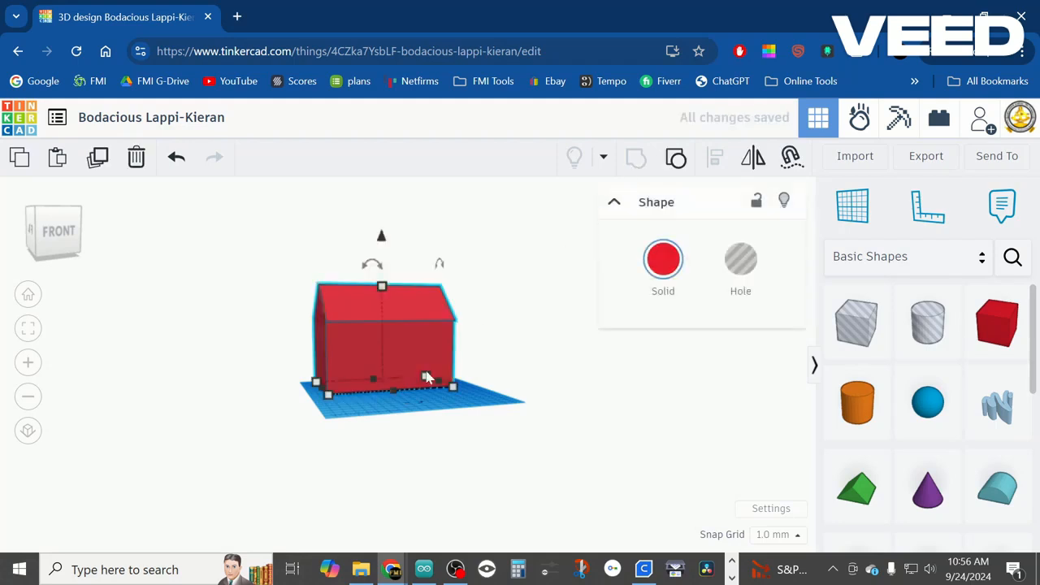
Step: Move the grouped house across the workplane, undo the move and deselect the house
drag(409, 383, 397, 355)
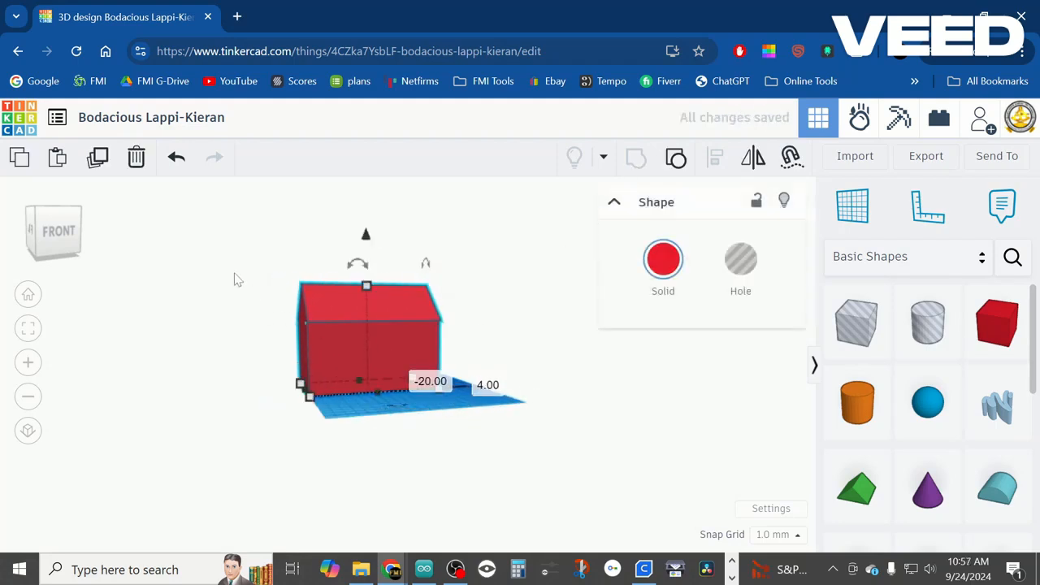
click(171, 159)
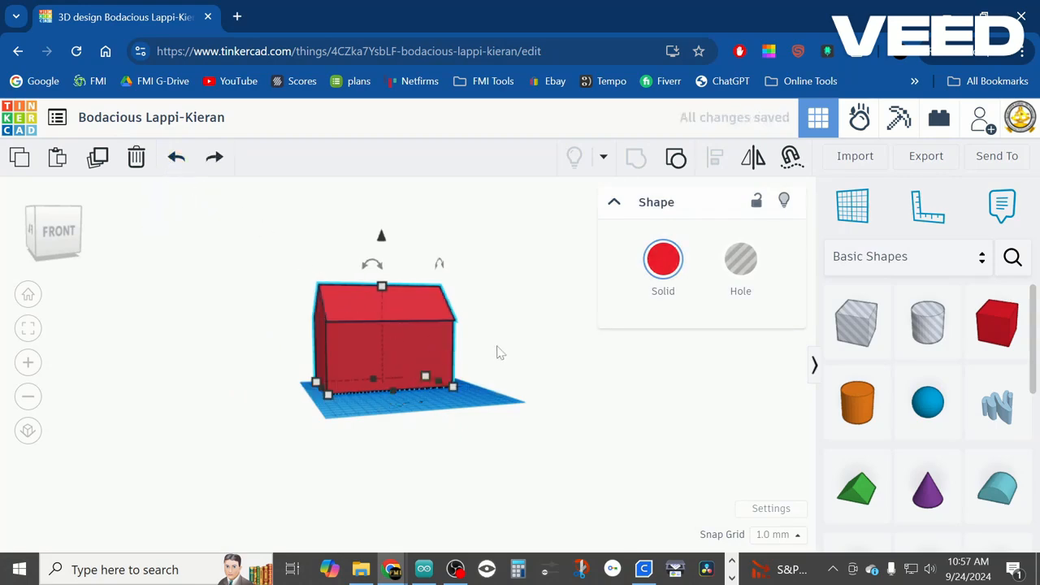
click(501, 347)
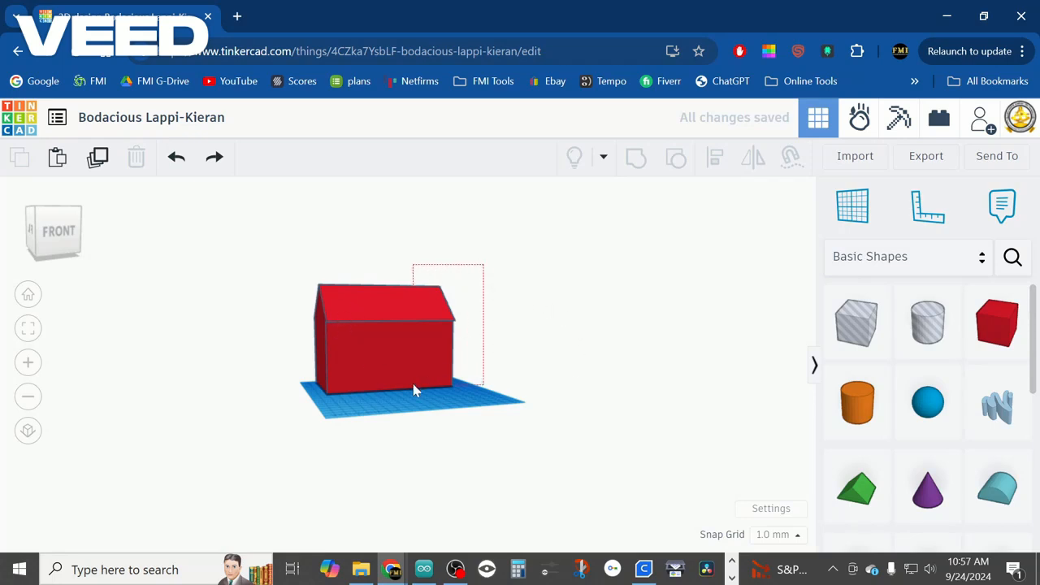
Step: Set the grouped house to multicolor so box and roof regain their original colors, and deselect it
click(370, 354)
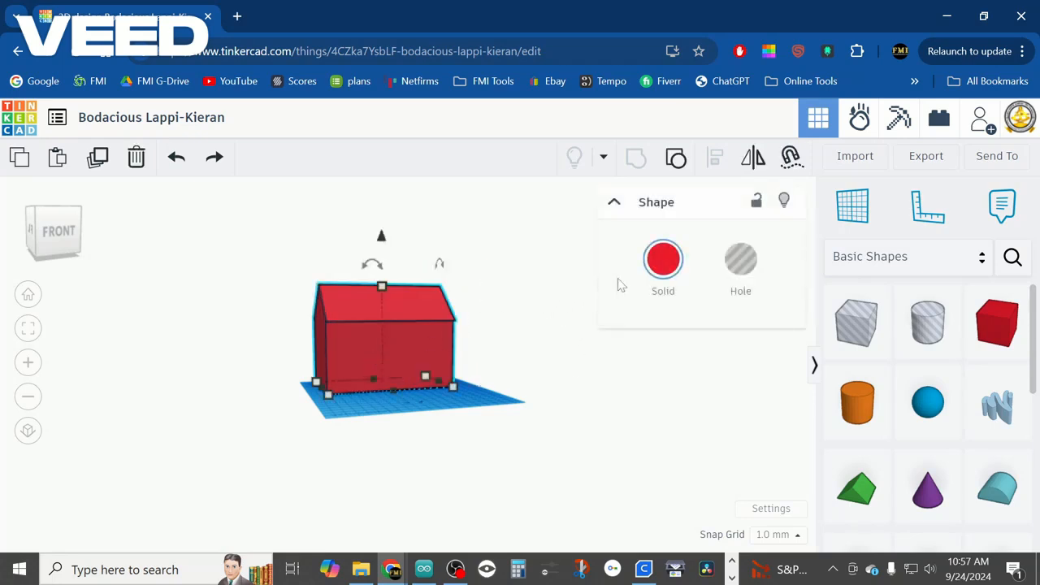
click(664, 260)
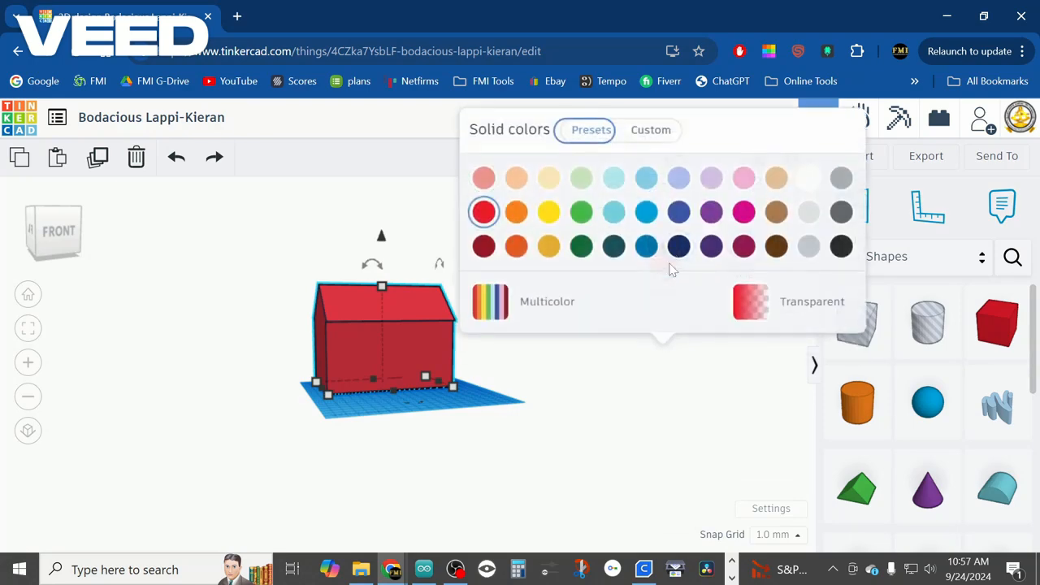
click(494, 315)
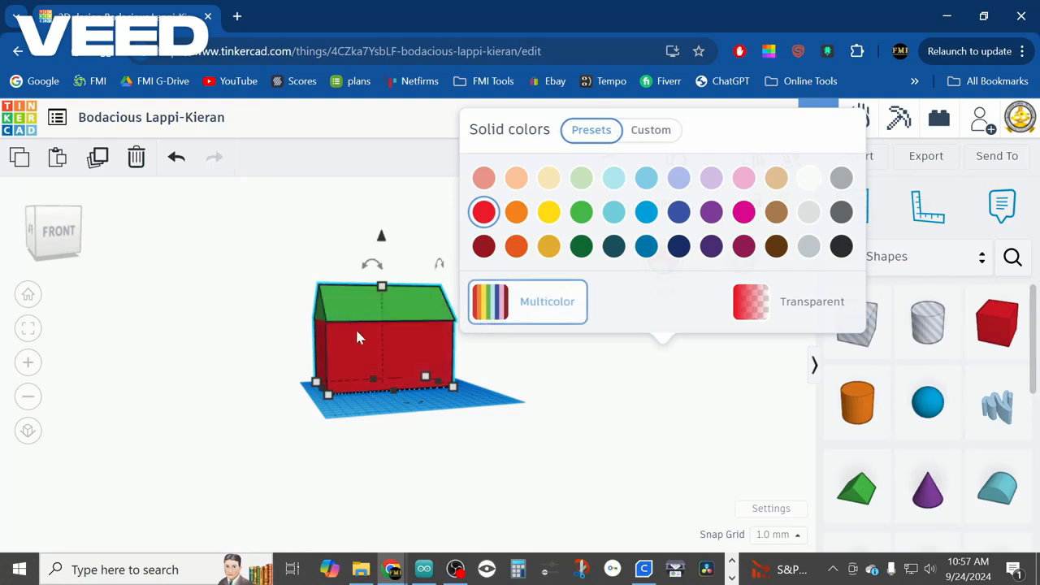
click(512, 374)
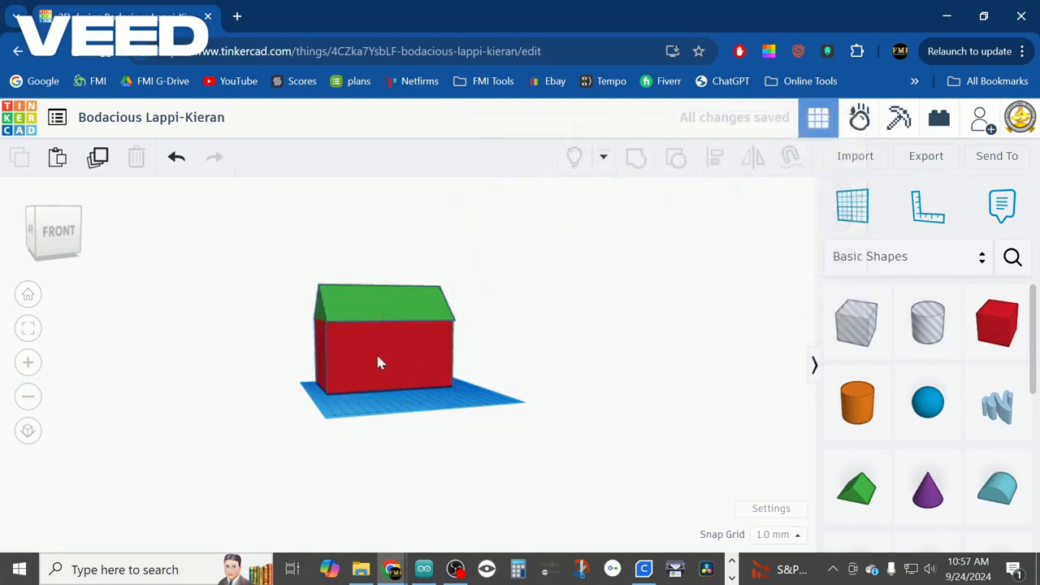
click(377, 361)
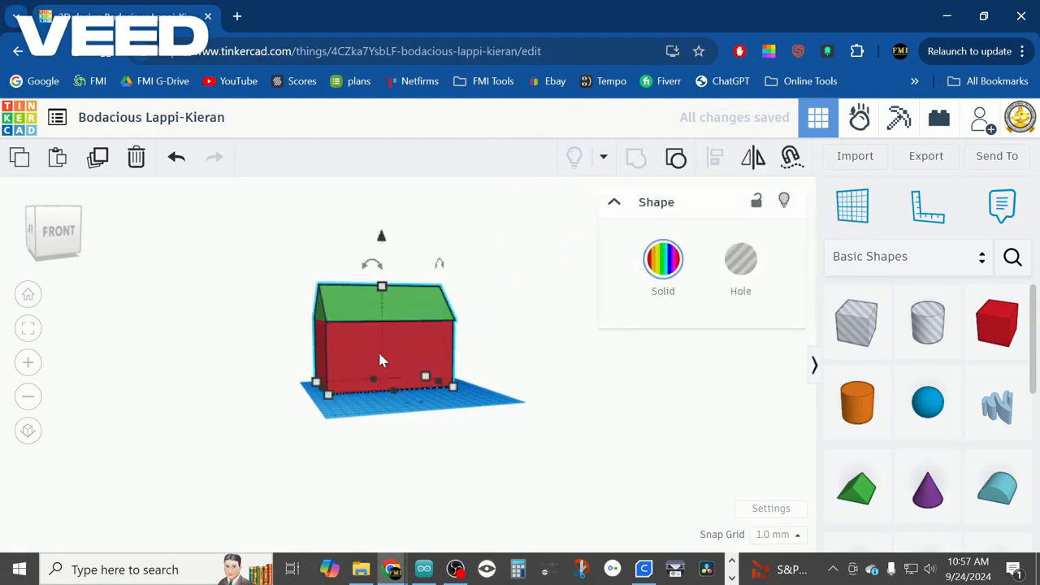
click(492, 343)
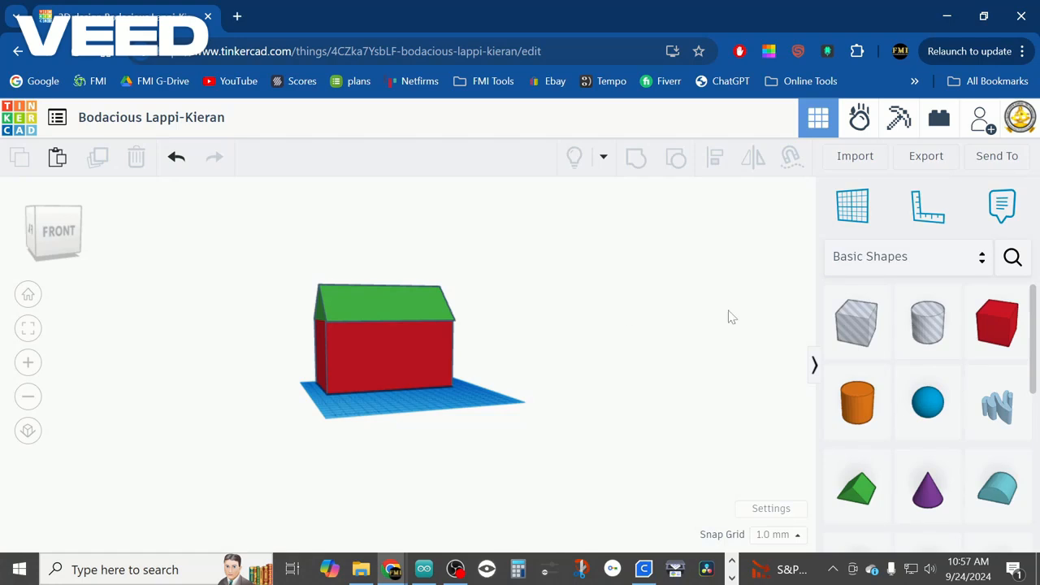
Step: Place a solid box on the workplane in front of the house and set its width along the wall to 30 mm
click(996, 336)
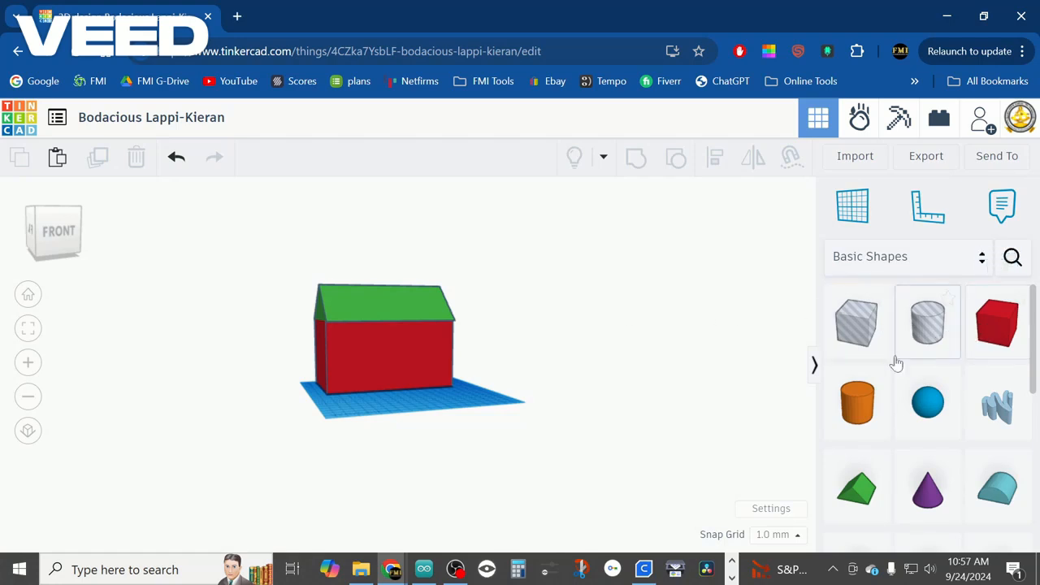
click(388, 404)
scroll(475, 385, up, 3)
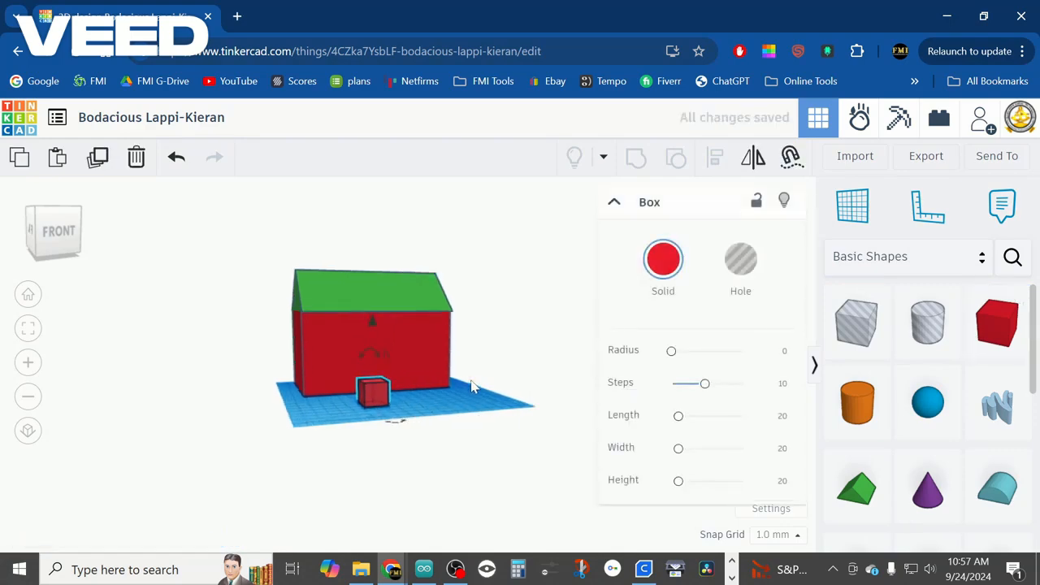
scroll(477, 382, up, 2)
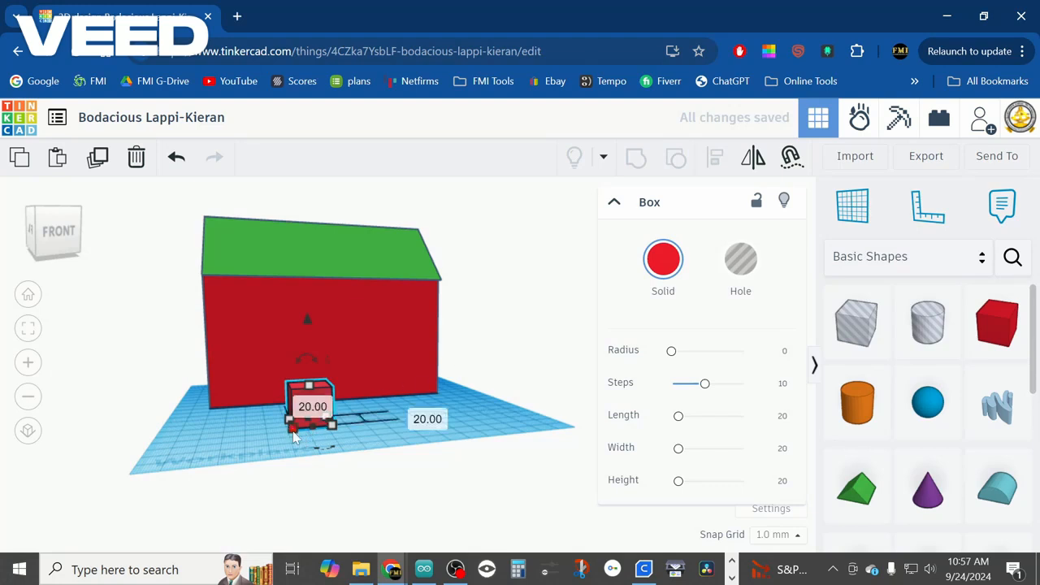
click(328, 453)
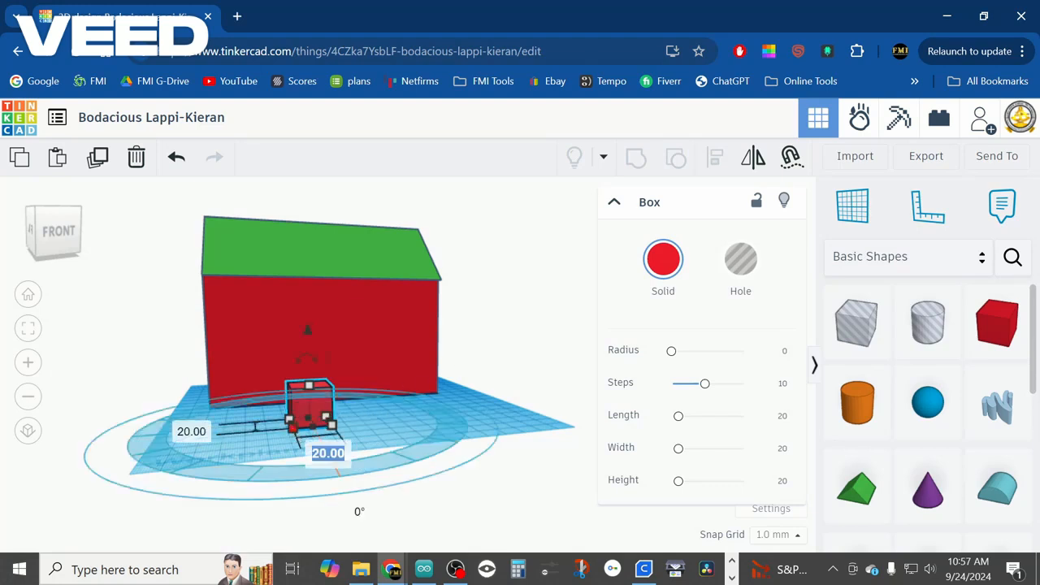
text(30)
key(Return)
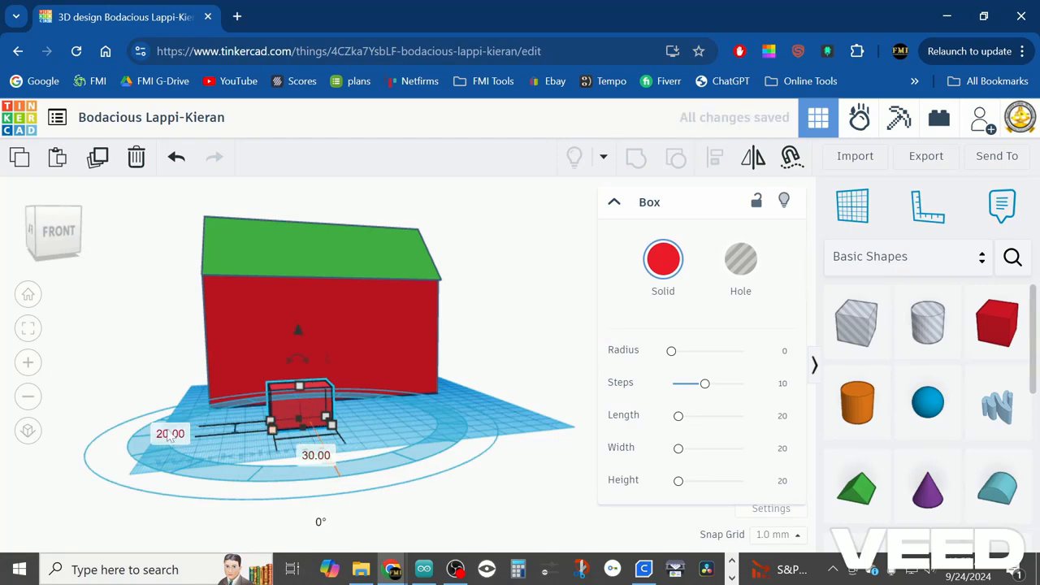
Step: Set the small front box's depth to 10 mm and its height to 50 mm to form a door
click(171, 433)
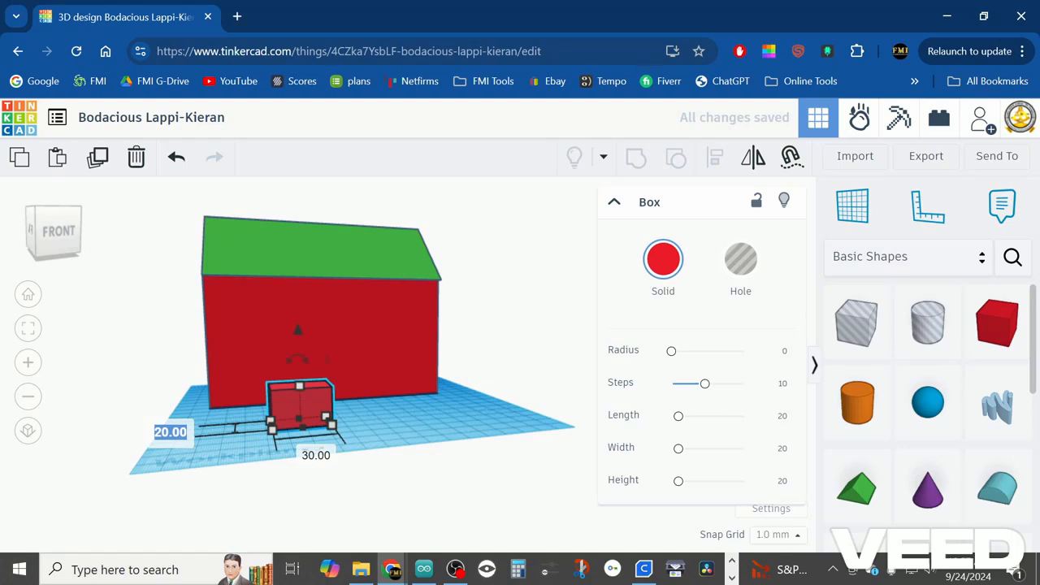
text(10)
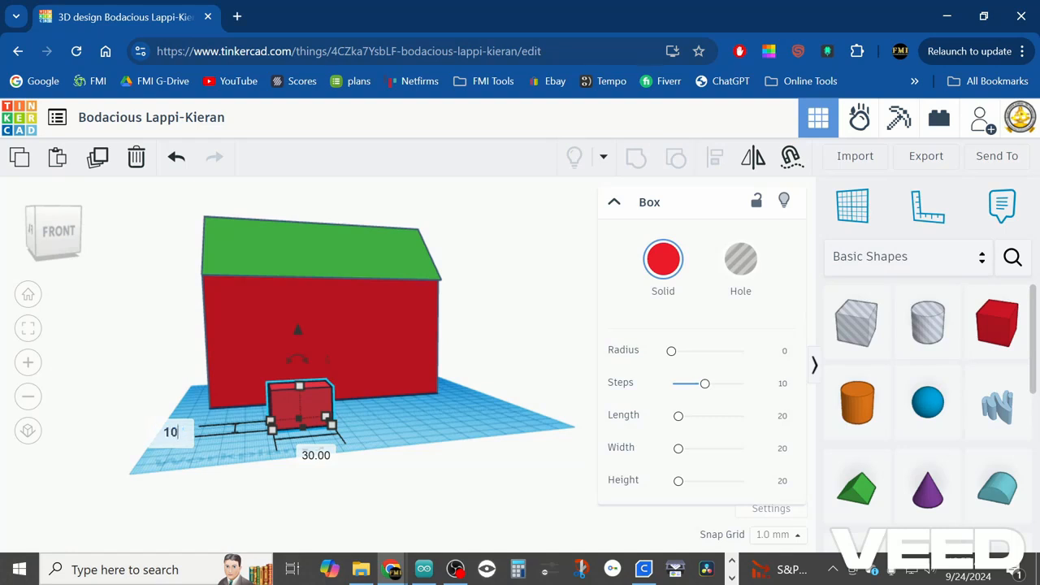
key(Return)
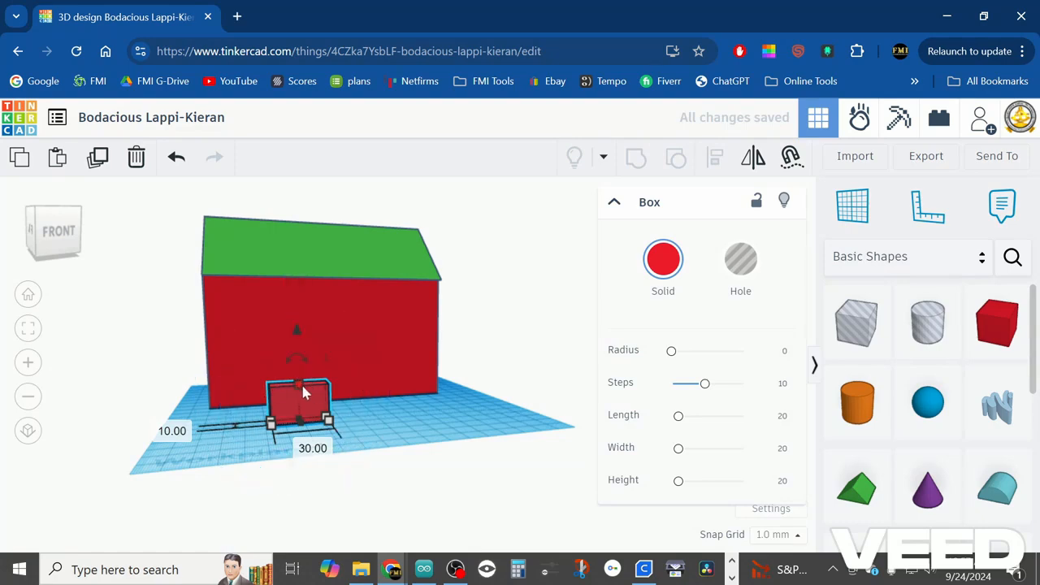
click(387, 400)
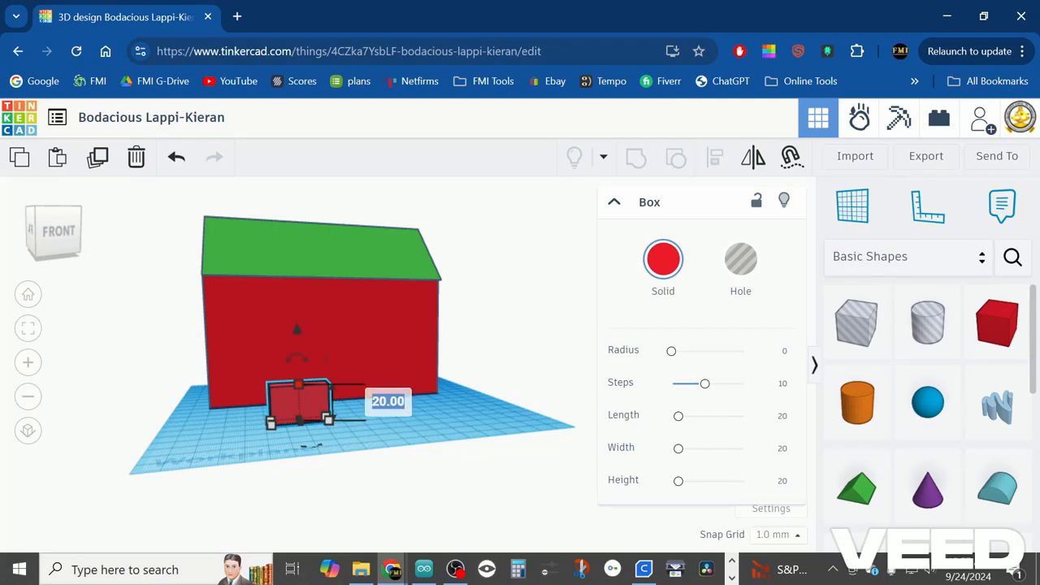
text(50)
key(Return)
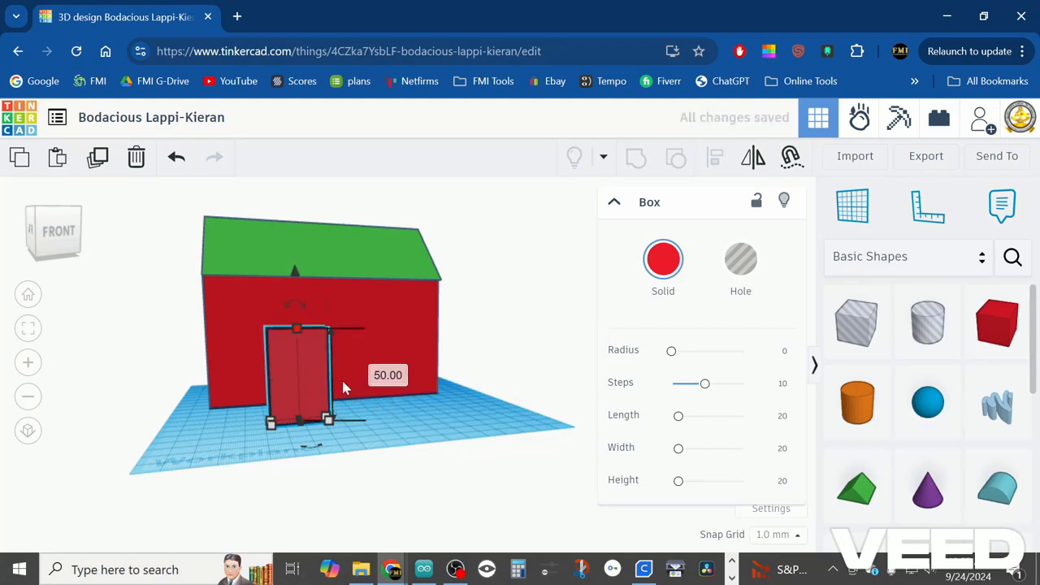
Step: Move the door box 17 mm toward the left end of the house and 17 mm away from the wall, and color it medium brown
drag(299, 387, 267, 393)
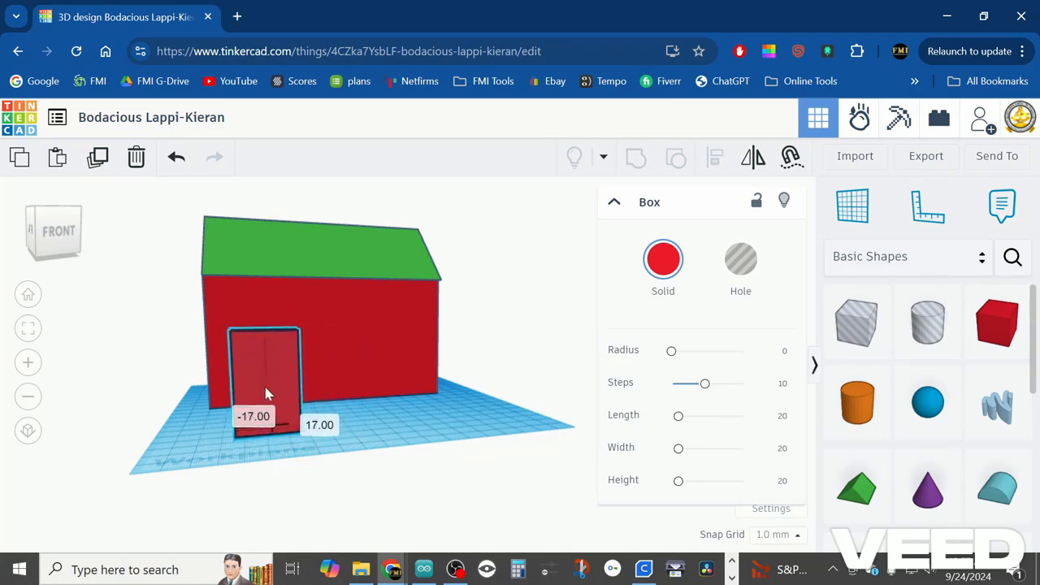
click(663, 258)
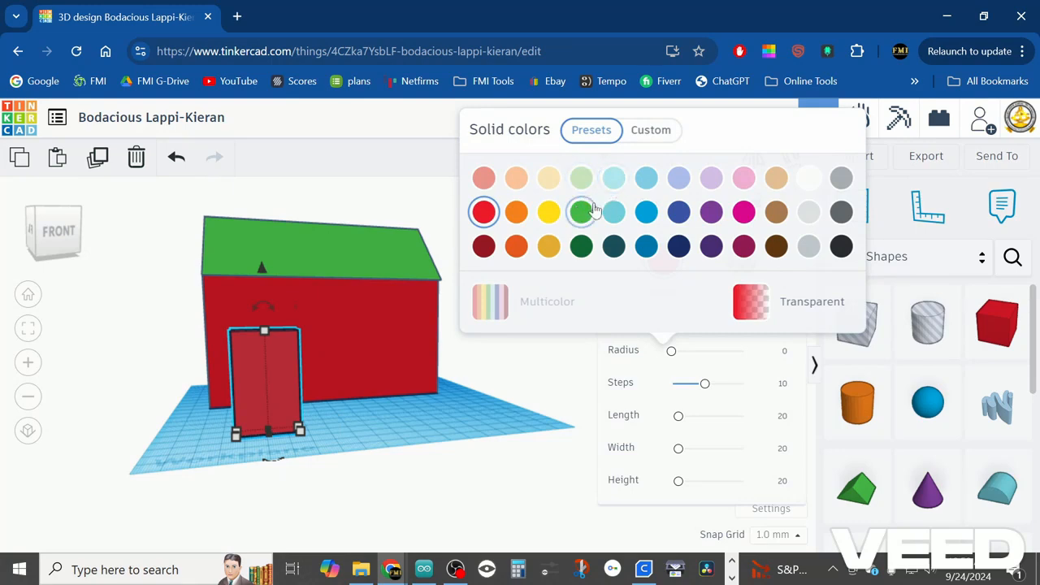
click(776, 211)
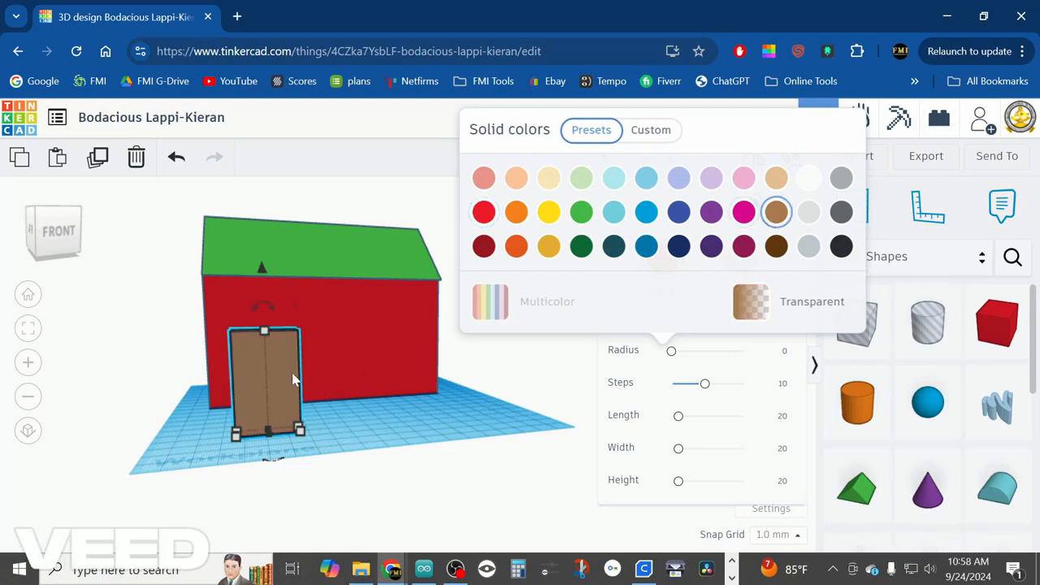
click(343, 410)
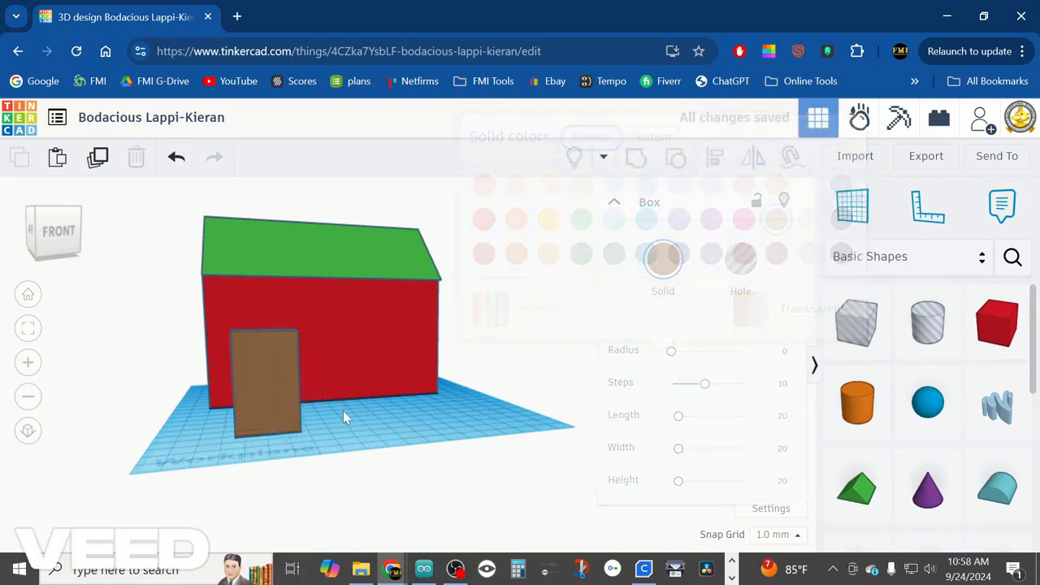
Step: Duplicate the brown door and shift the copy sideways along the front wall until it stands clear of the original
click(256, 377)
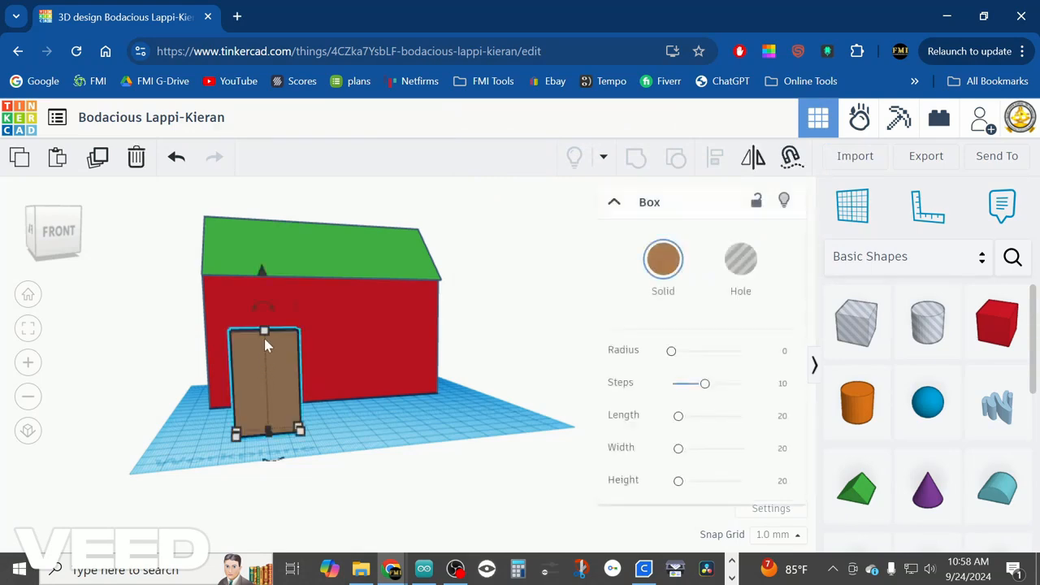
click(96, 160)
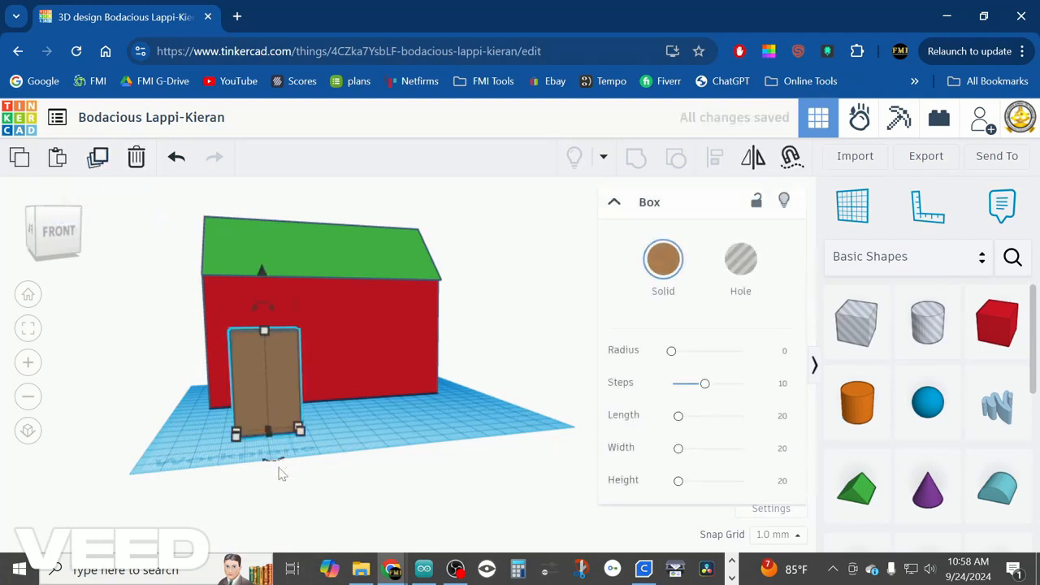
key(Right)
key(Right)
key(Right)
key(Right)
key(Right)
key(Right)
key(Right)
key(Right)
key(Right)
key(Right)
key(Right)
key(Right)
key(Right)
key(Right)
key(Right)
key(Right)
key(Right)
key(Right)
key(Right)
key(Right)
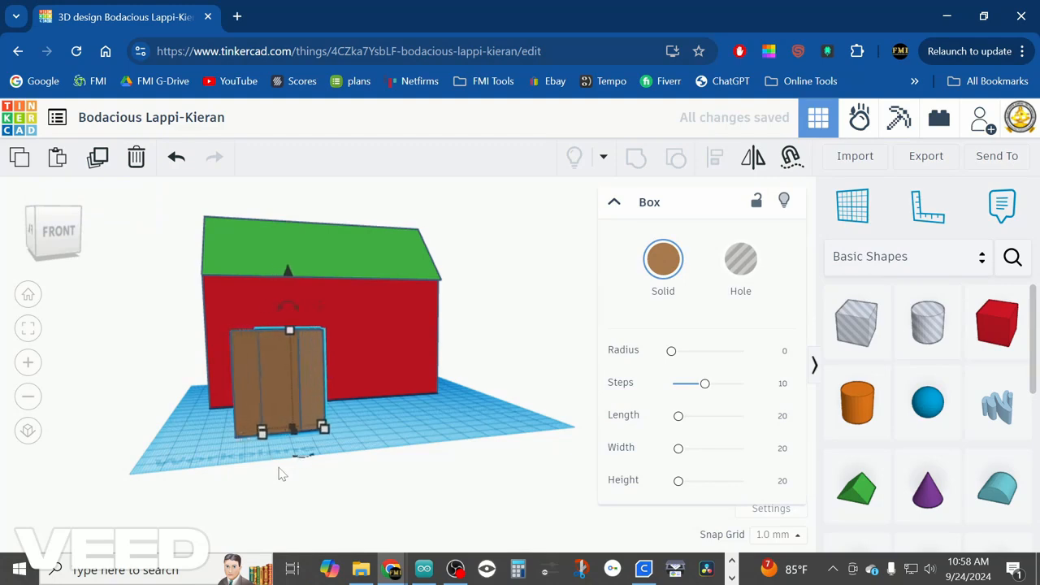
key(Right)
key(Right)
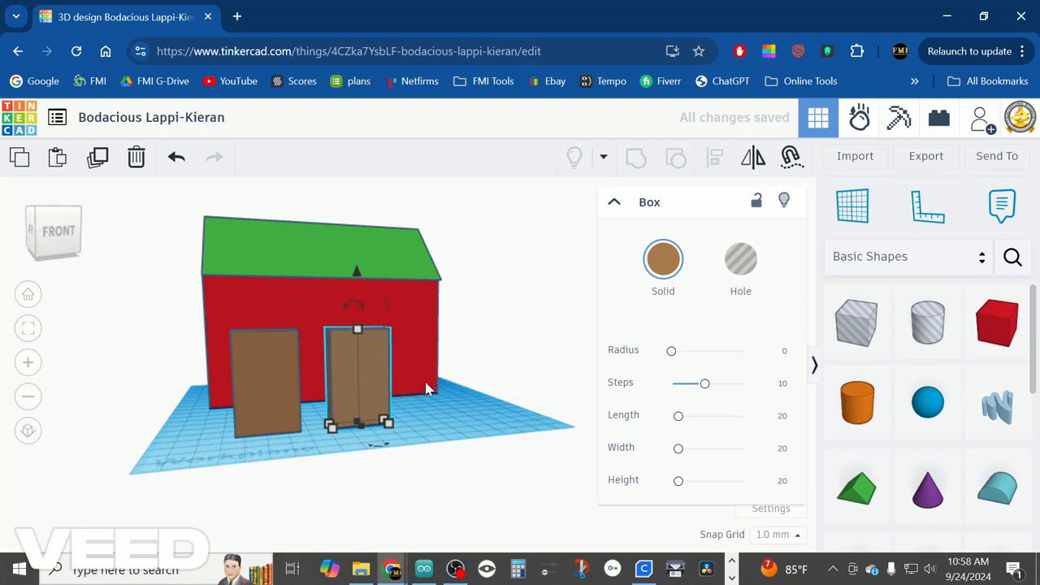
key(Right)
key(Right)
key(Right)
key(Right)
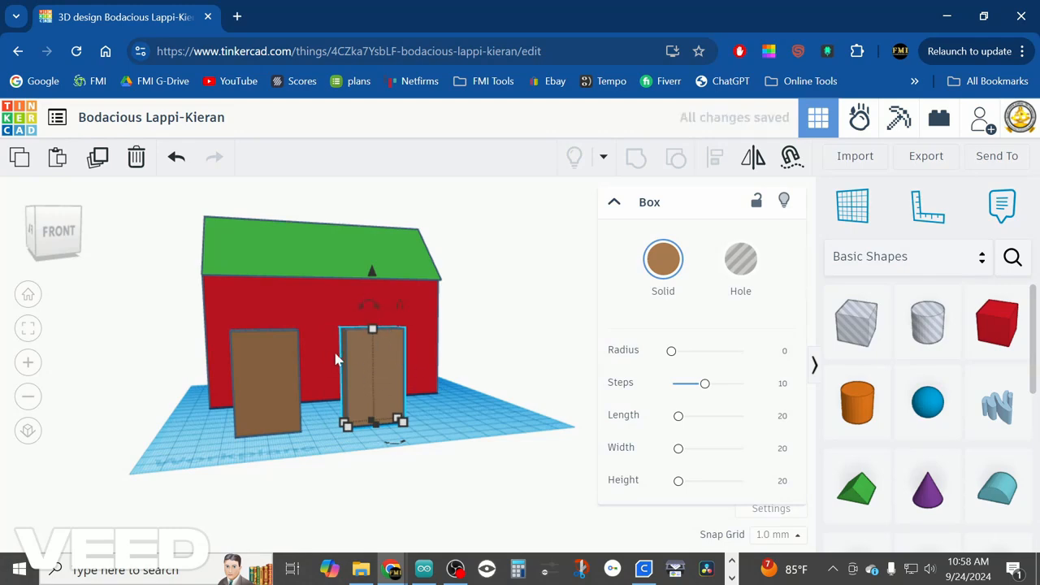
Step: Rotate the copied door 90° parallel to the front wall so it lies horizontally as a window, and deselect it
click(365, 300)
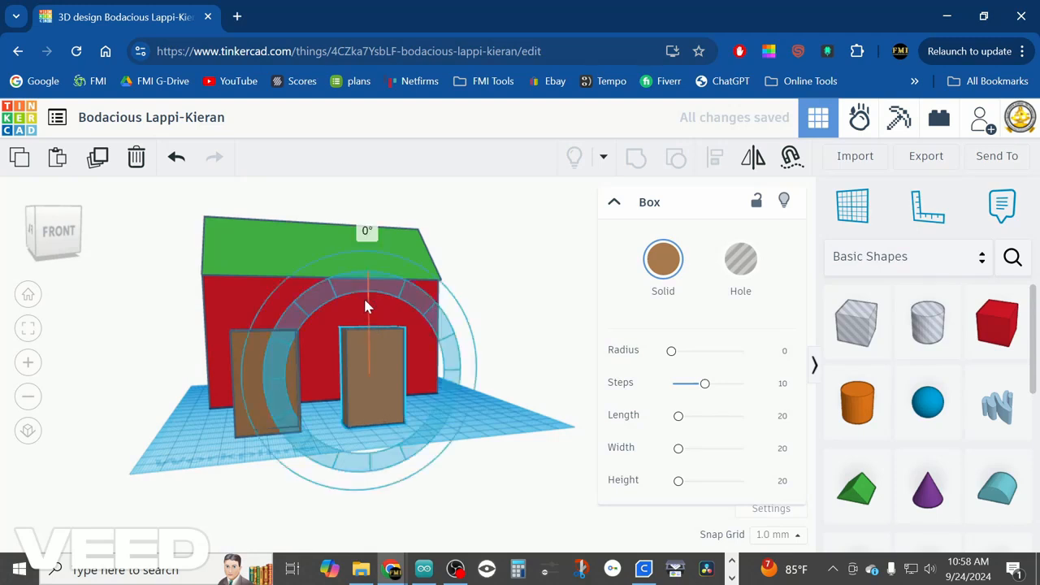
drag(365, 305, 309, 376)
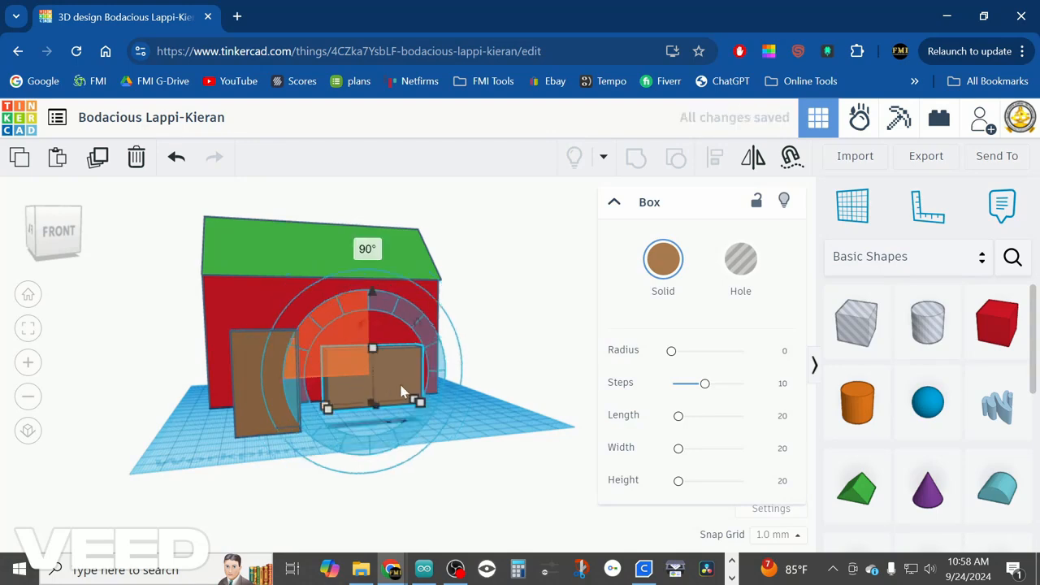
click(493, 310)
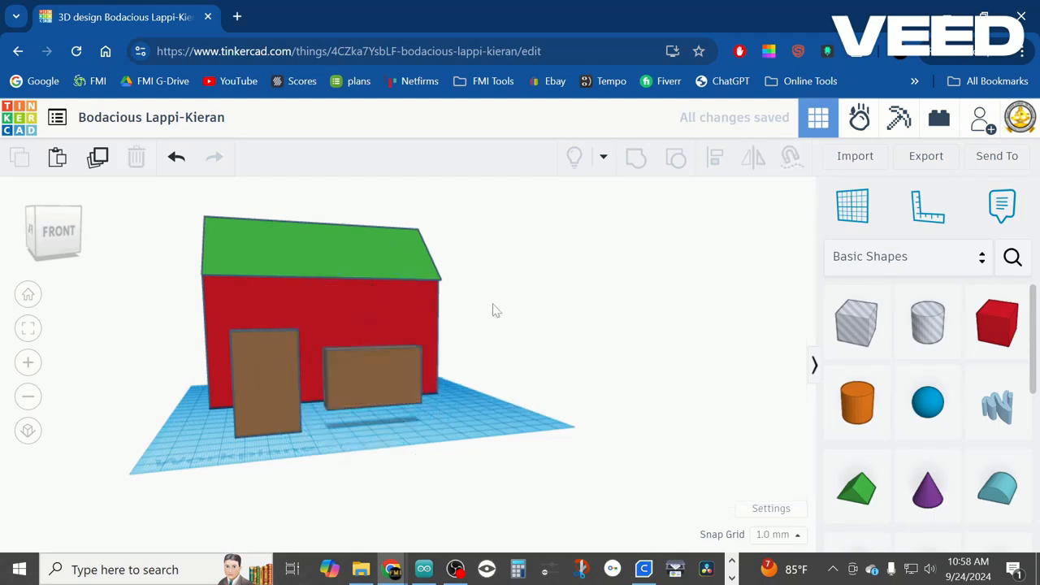
Step: Duplicate the horizontal window and shift the copy sideways past the right end of the house, clear of the original
click(367, 374)
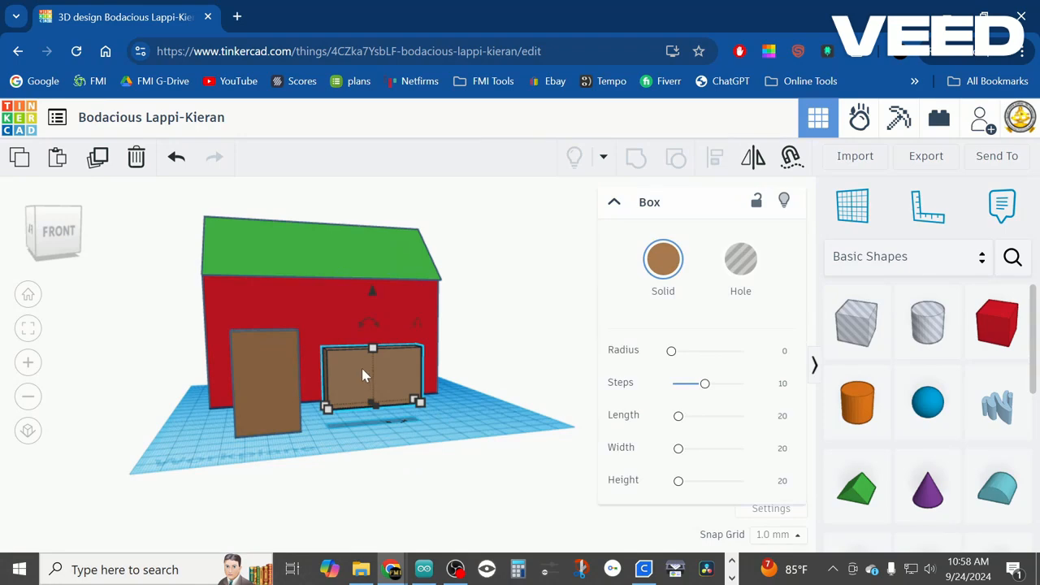
click(97, 159)
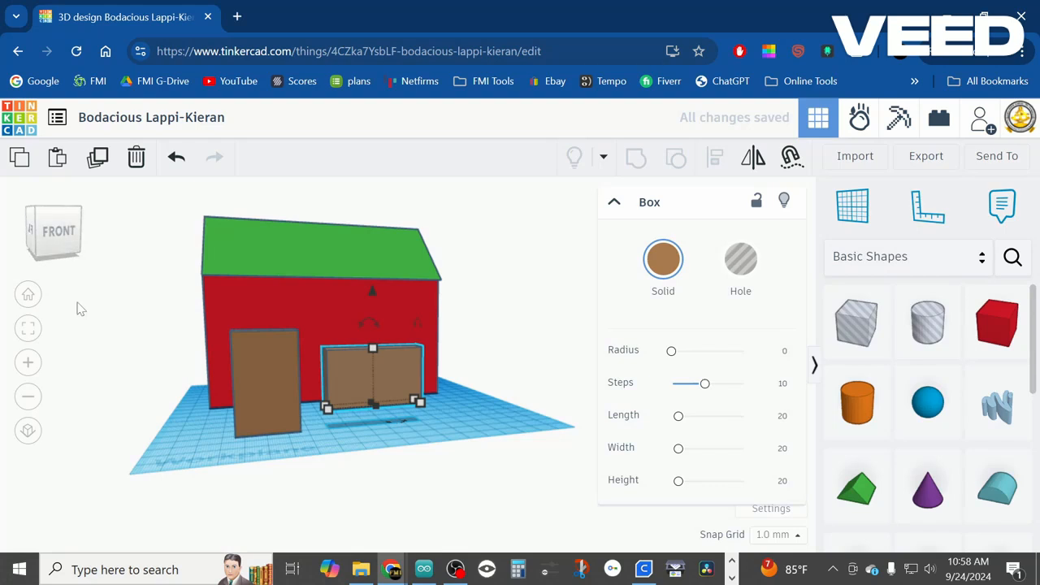
key(Right)
key(Right)
key(Right)
key(Right)
key(Right)
key(Right)
key(Right)
key(Right)
key(Right)
key(Right)
key(Right)
key(Right)
key(Right)
key(Right)
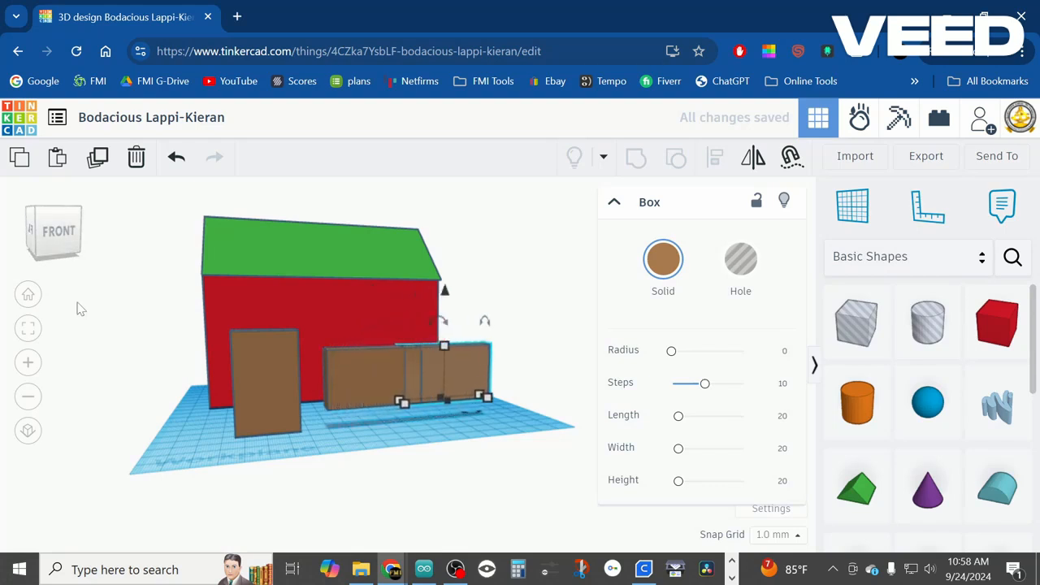
key(Right)
key(Right)
key(Right)
key(Right)
key(Right)
key(Right)
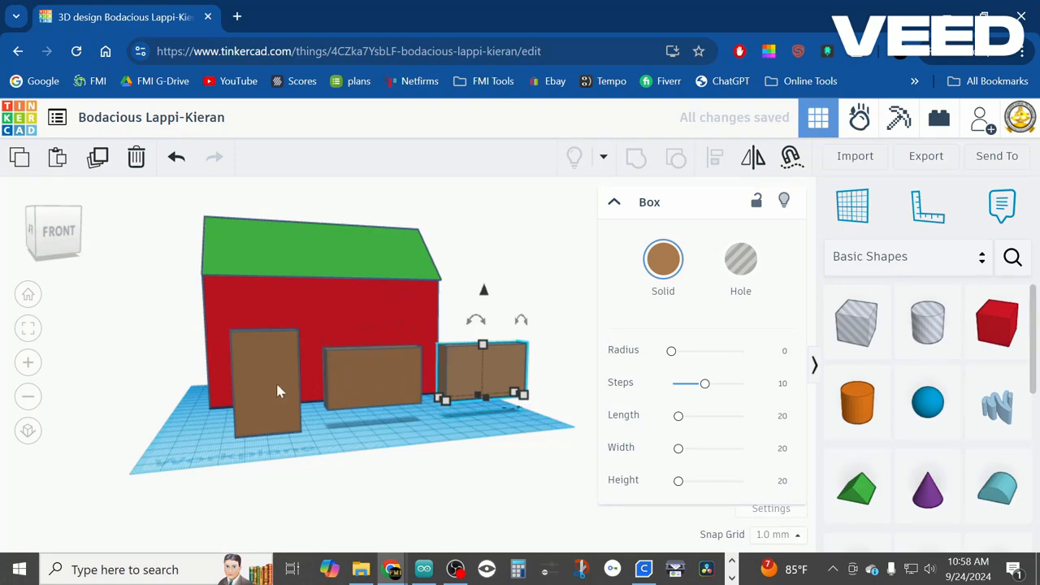
Step: Place the door against the front wall with a window on either side, and raise the right window to 44 mm above the workplane
drag(282, 383, 244, 359)
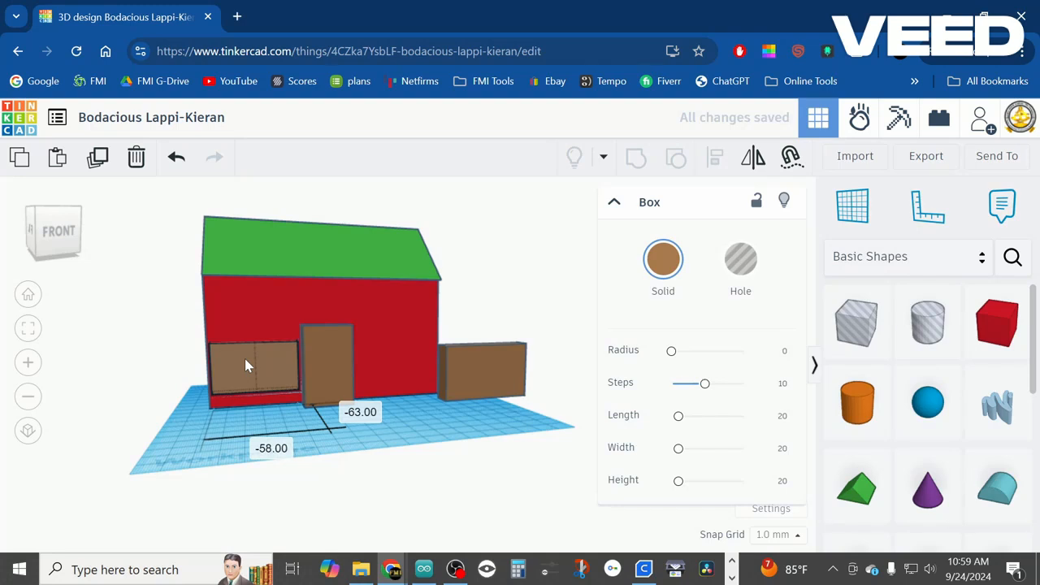
drag(495, 356, 405, 363)
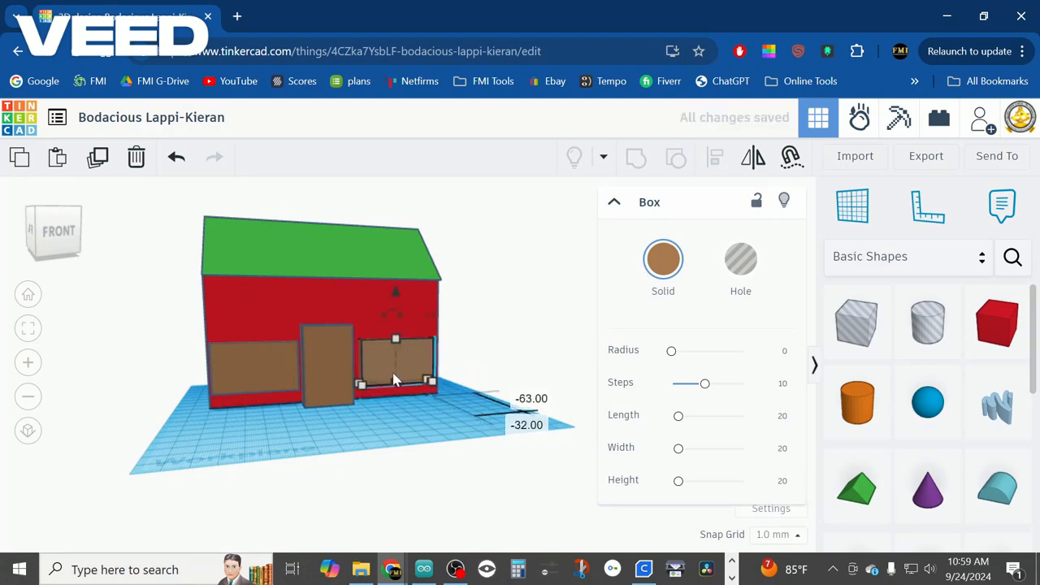
drag(393, 287, 392, 241)
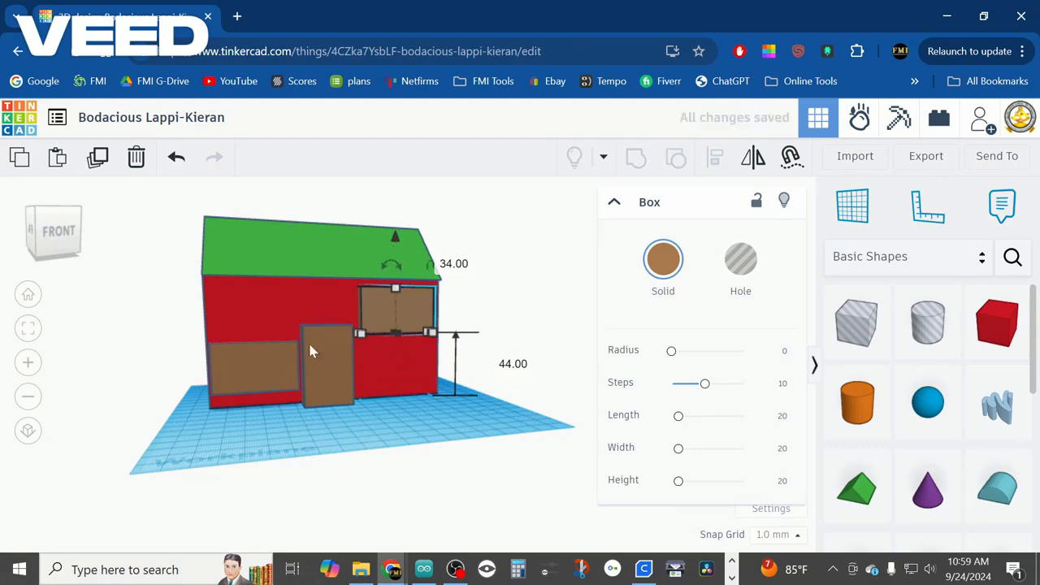
Step: Raise the left window to 44 mm above the workplane, level with the right window
click(254, 371)
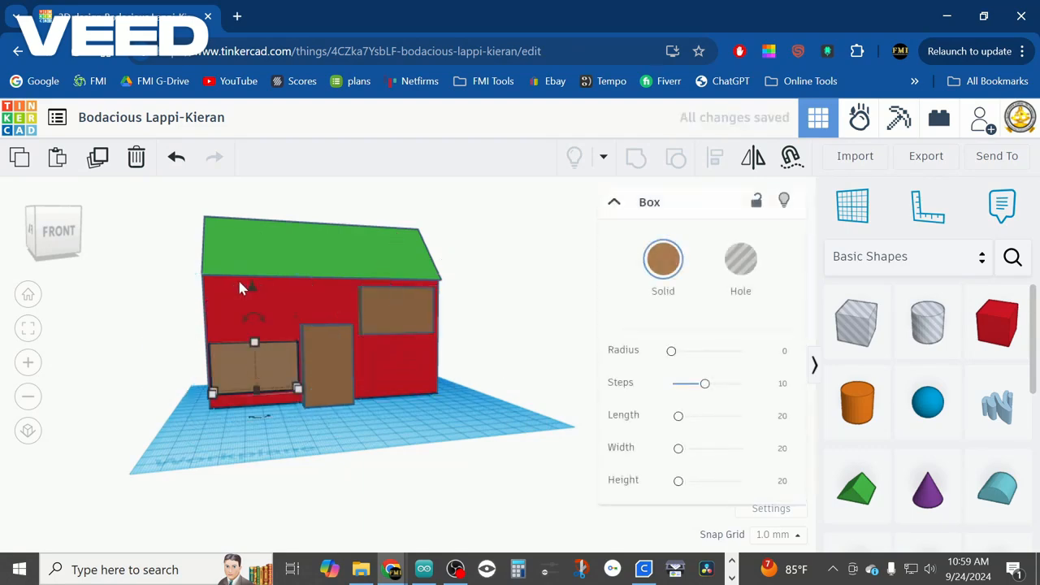
drag(250, 294, 260, 230)
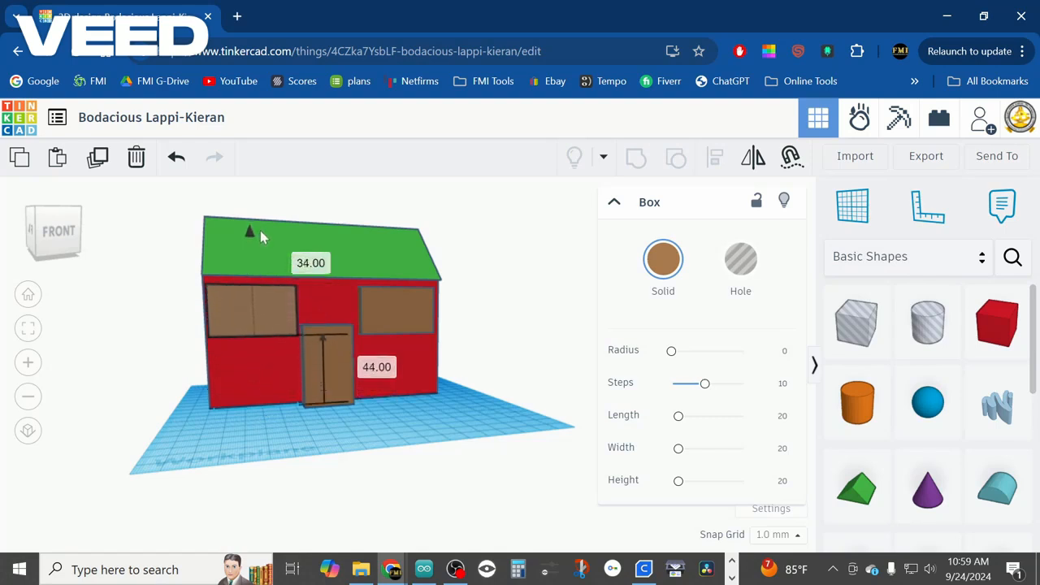
click(474, 424)
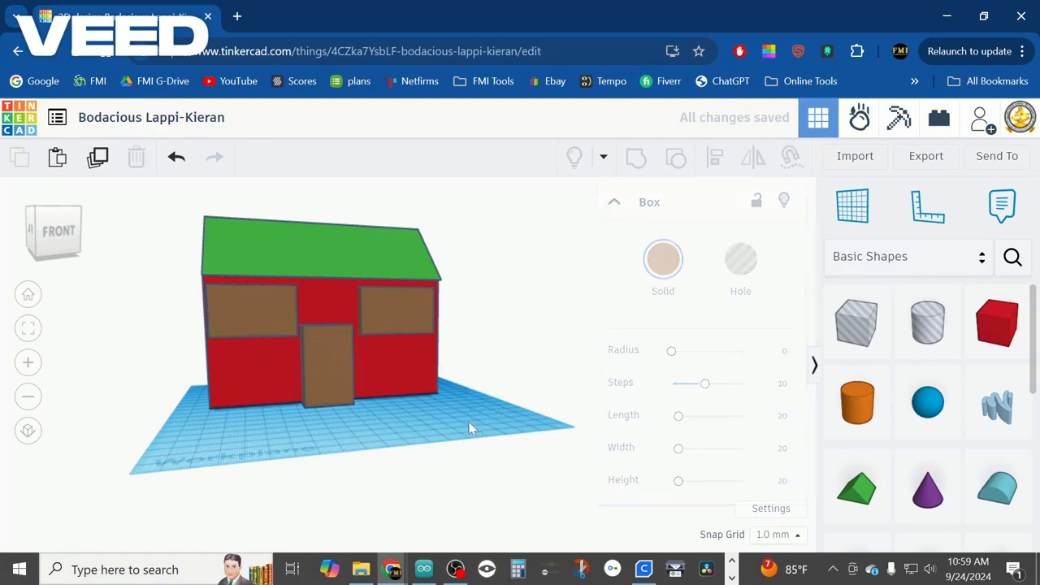
click(334, 373)
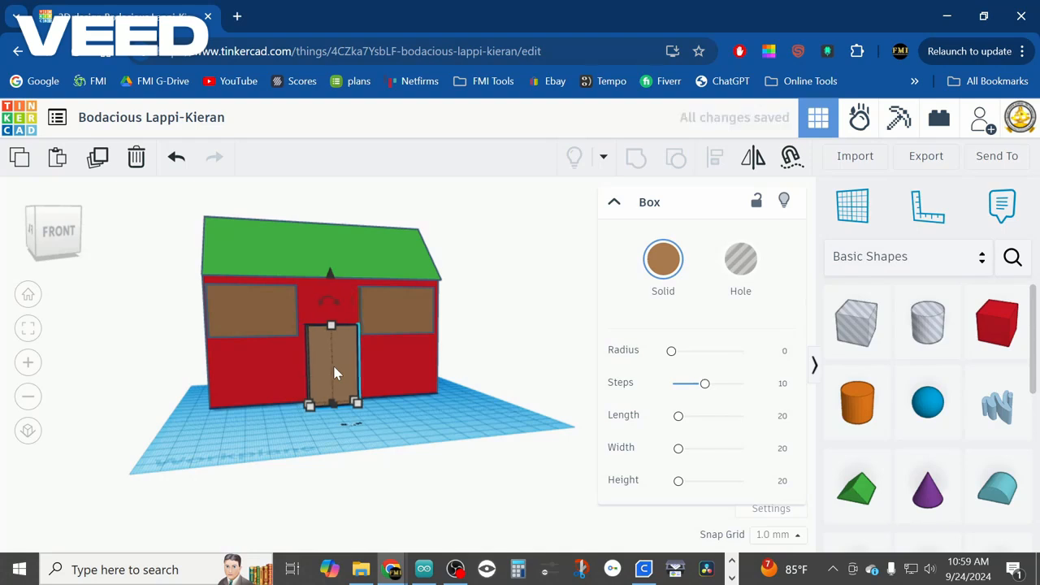
right_drag(505, 380, 462, 395)
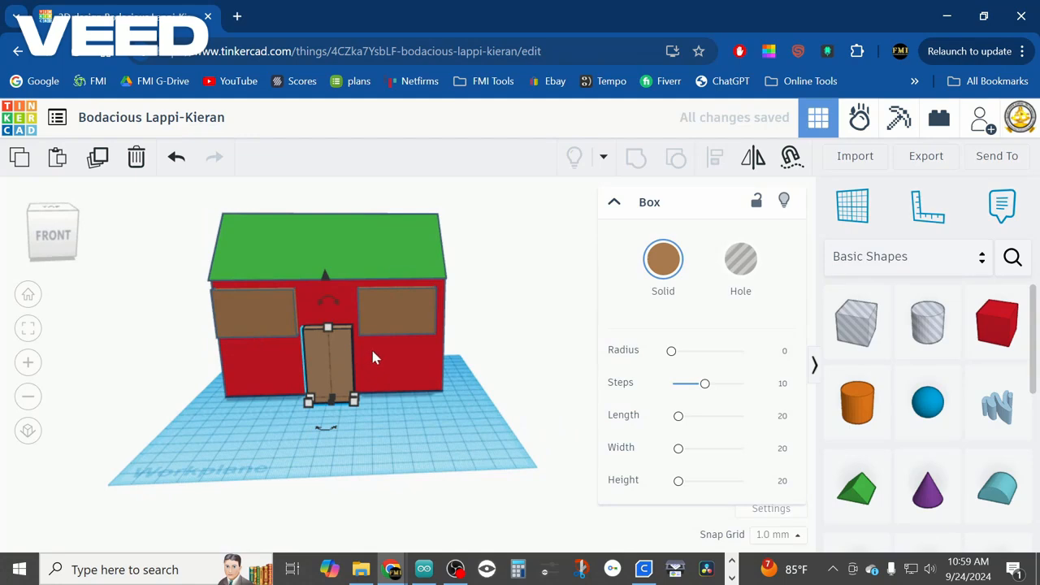
click(486, 315)
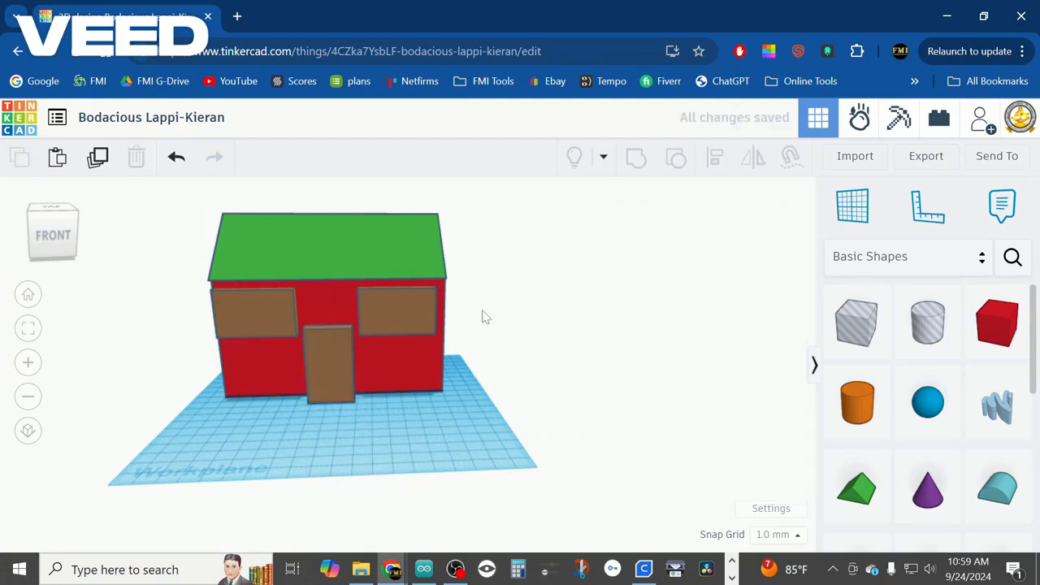
Step: Recolor both front windows from the solid color presets to white
click(396, 309)
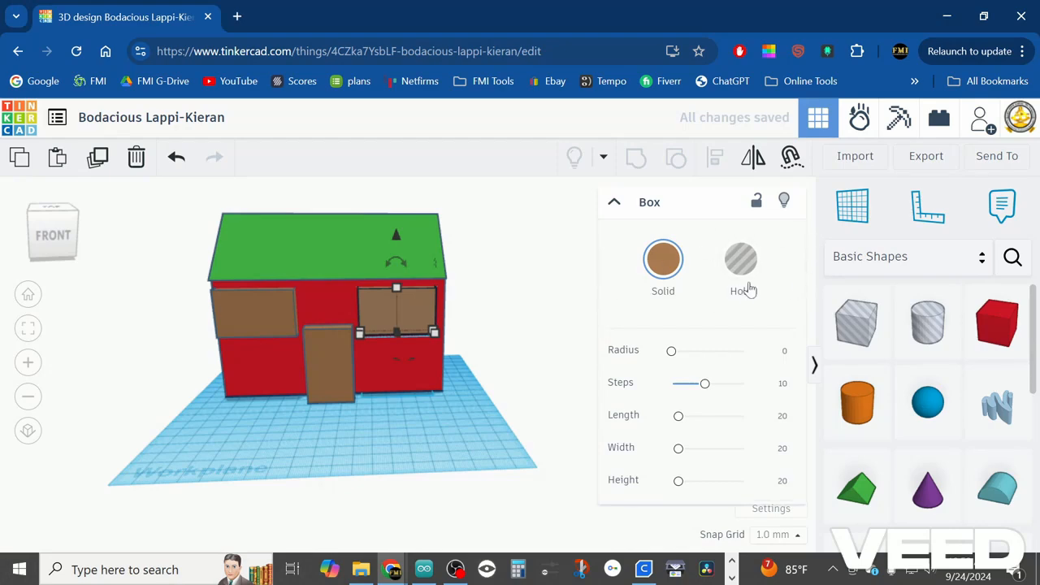
click(663, 259)
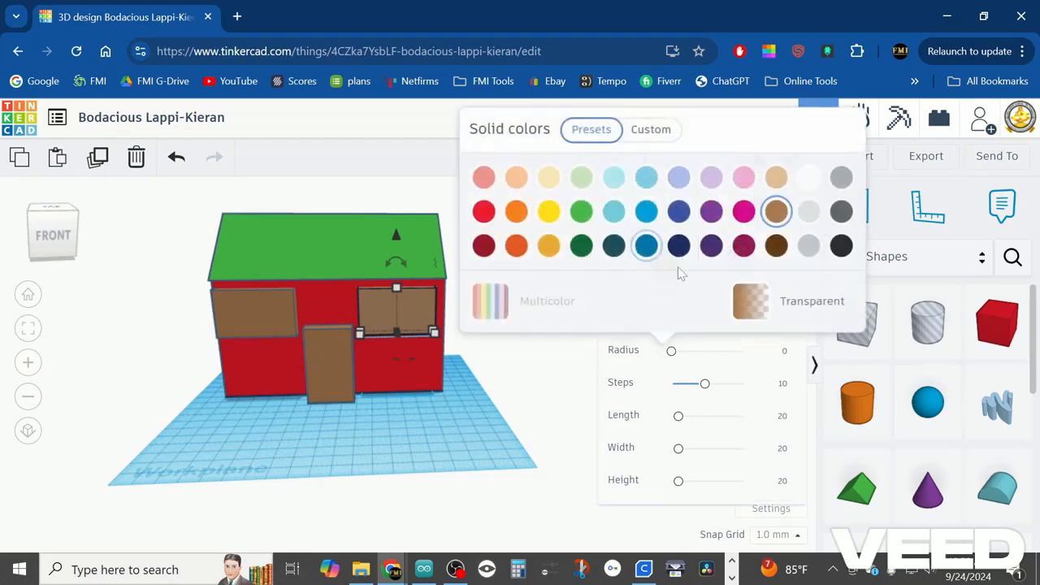
click(808, 180)
click(268, 321)
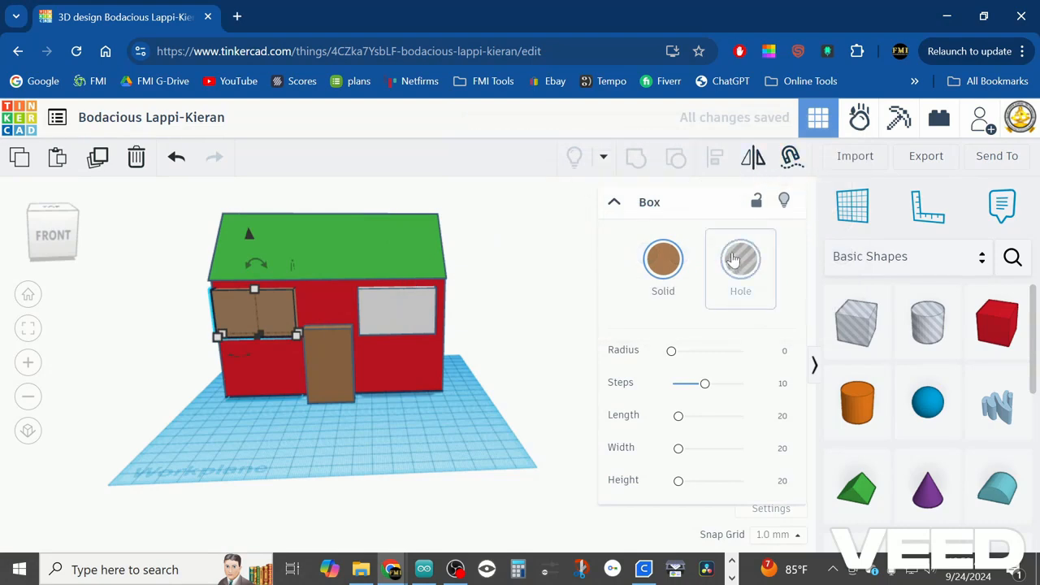
click(663, 259)
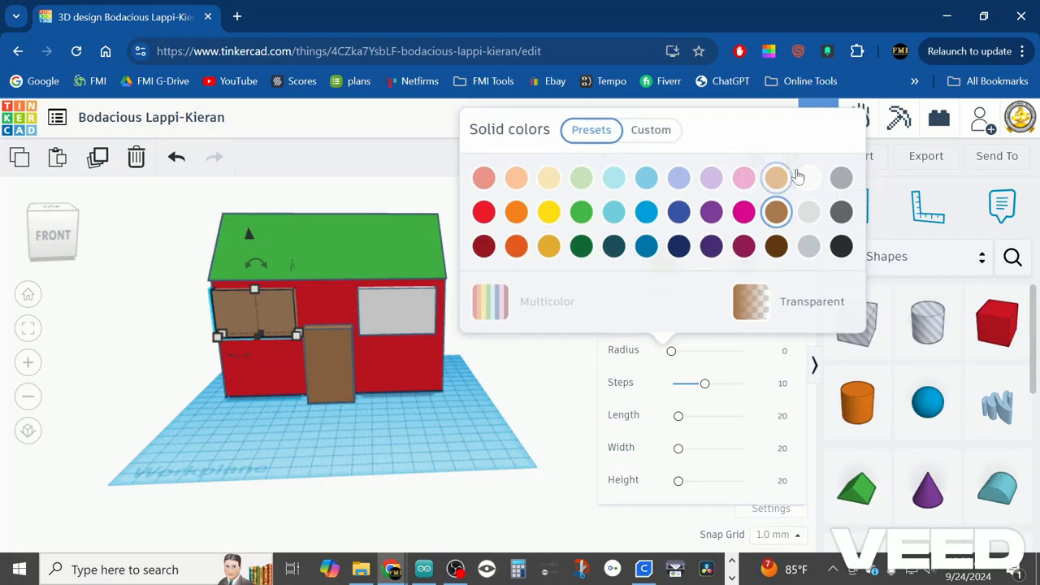
click(808, 177)
click(424, 386)
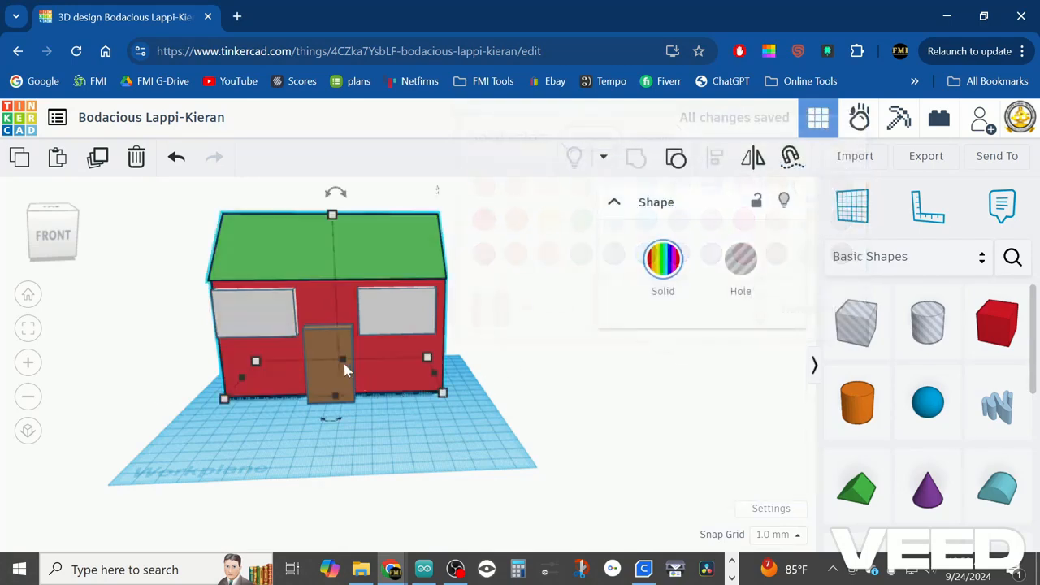
Step: Nudge the brown door closer to the front wall and fine-tune its sideways position between the windows
click(339, 355)
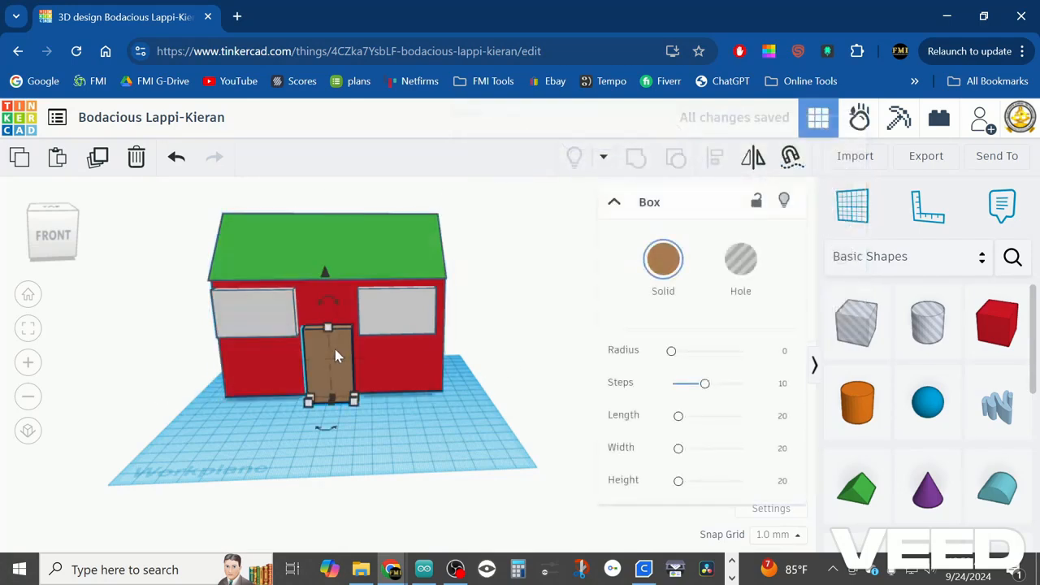
key(Up)
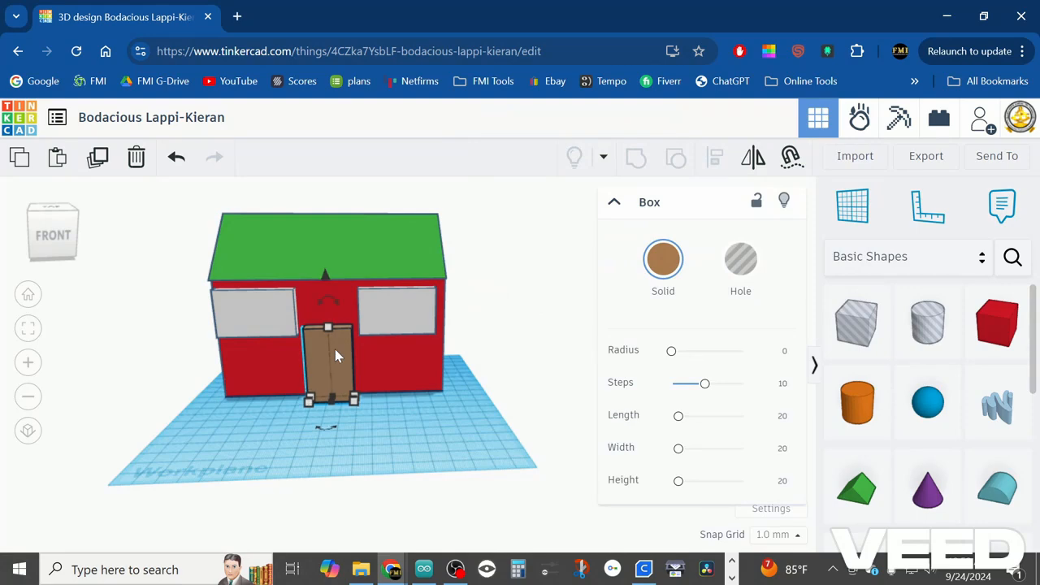
key(Up)
key(Right)
key(Left)
key(Left)
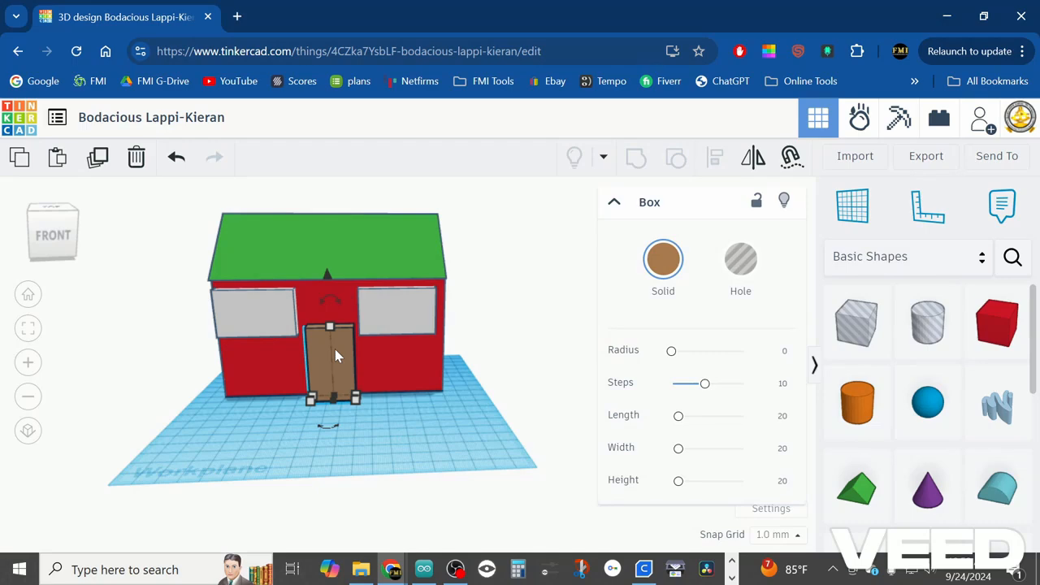
click(395, 404)
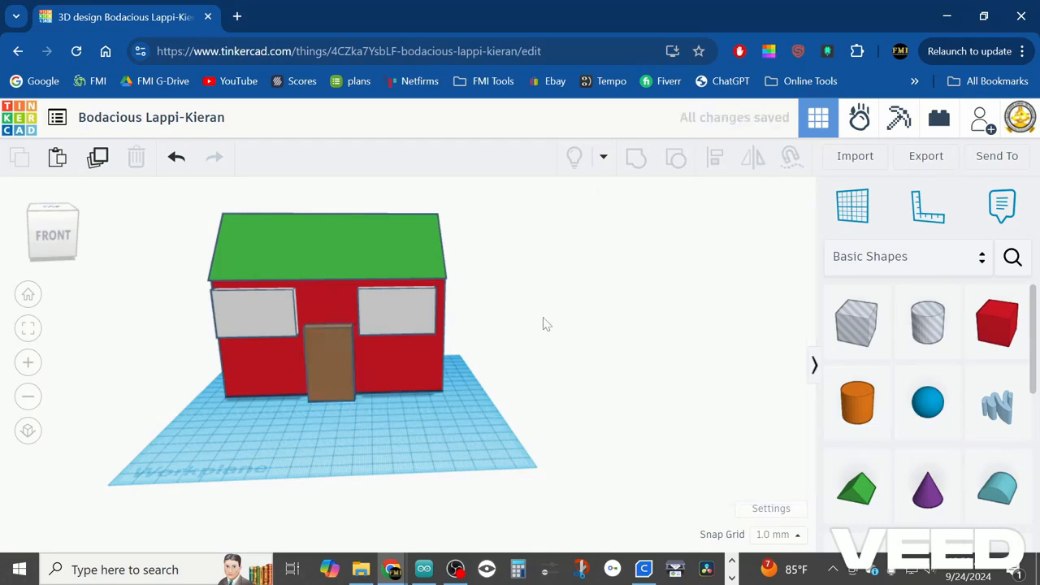
Step: Group the house, the door and both windows into one multicolor shape and check it from above and the front
right_drag(545, 322, 520, 304)
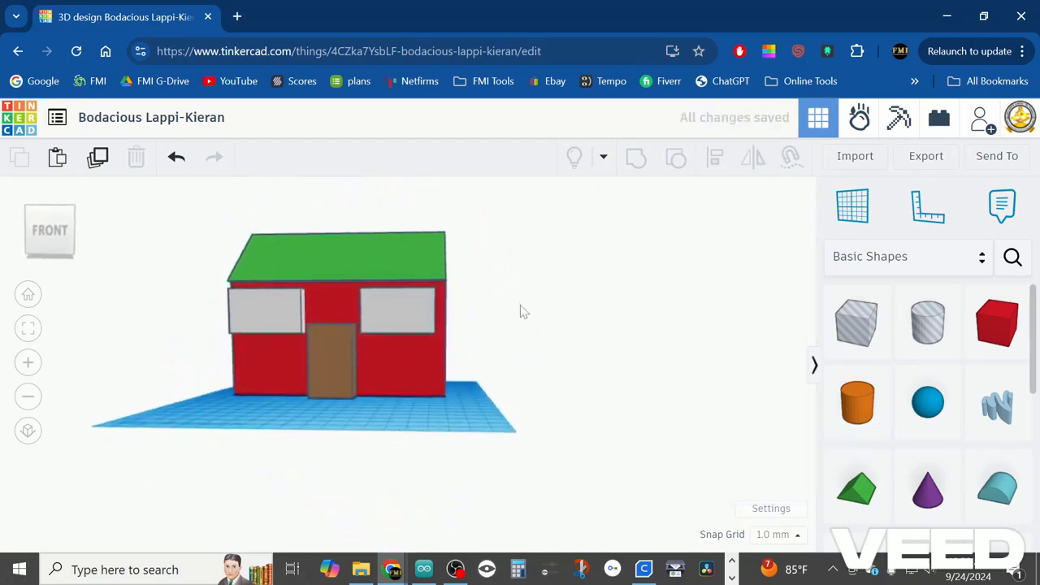
drag(287, 395, 179, 441)
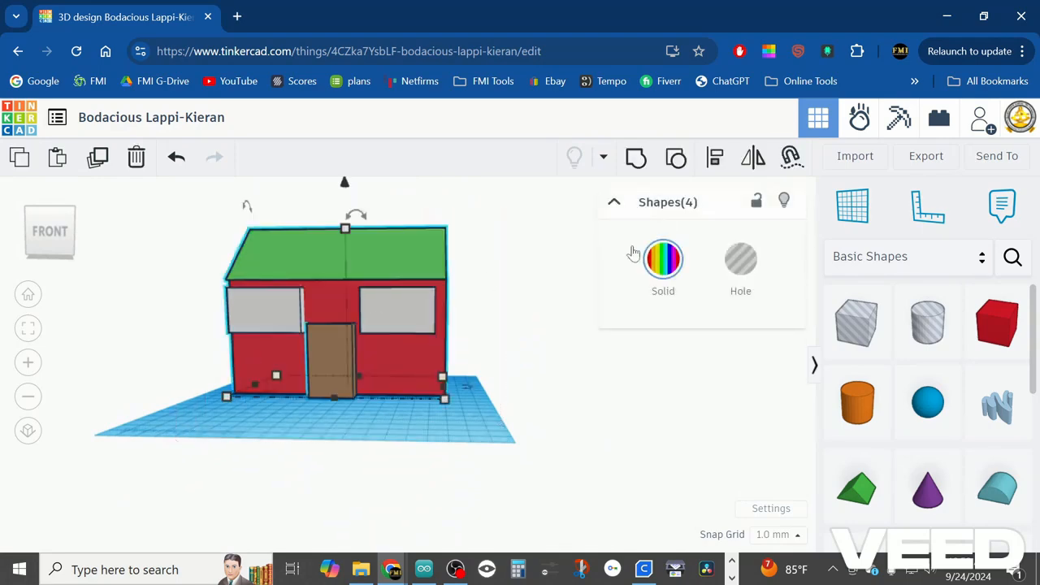
click(636, 162)
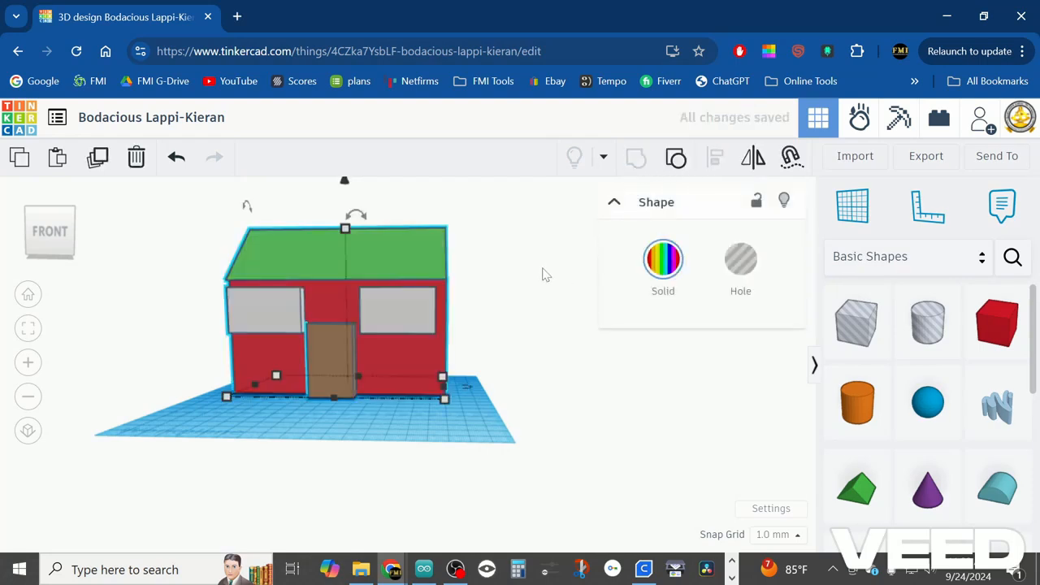
click(497, 296)
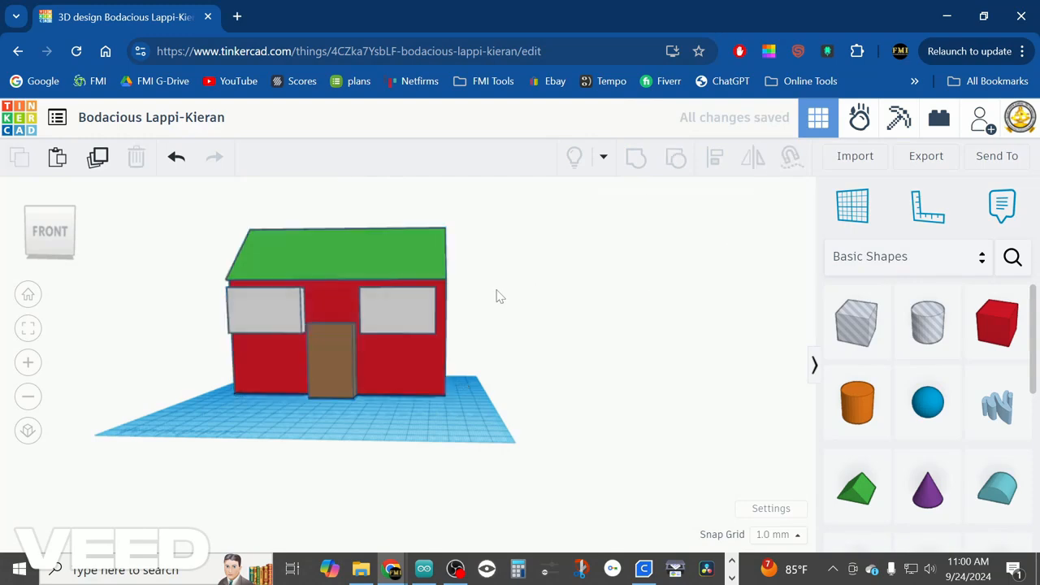
right_drag(495, 295, 348, 360)
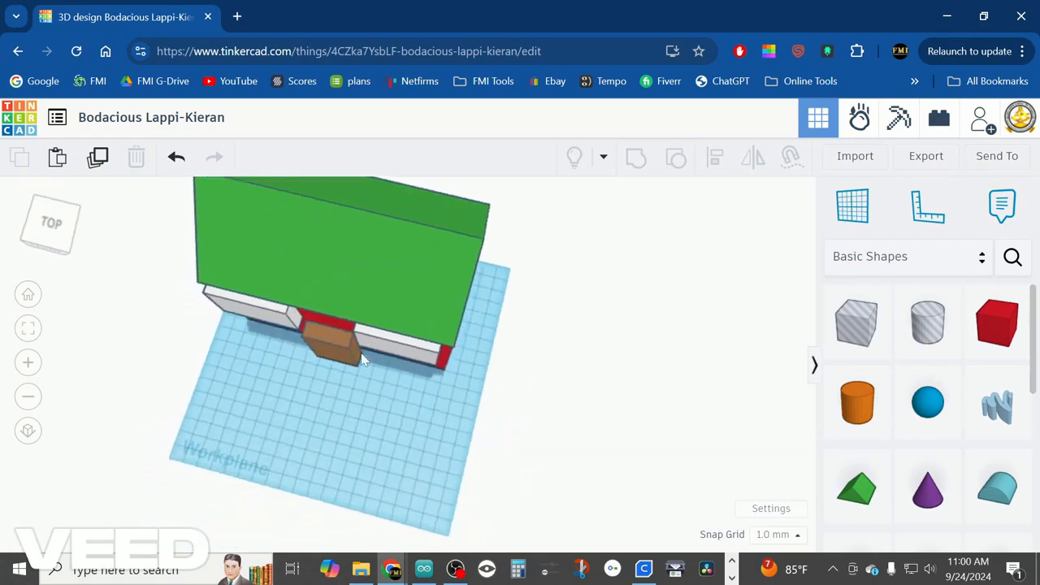
right_drag(394, 409, 504, 295)
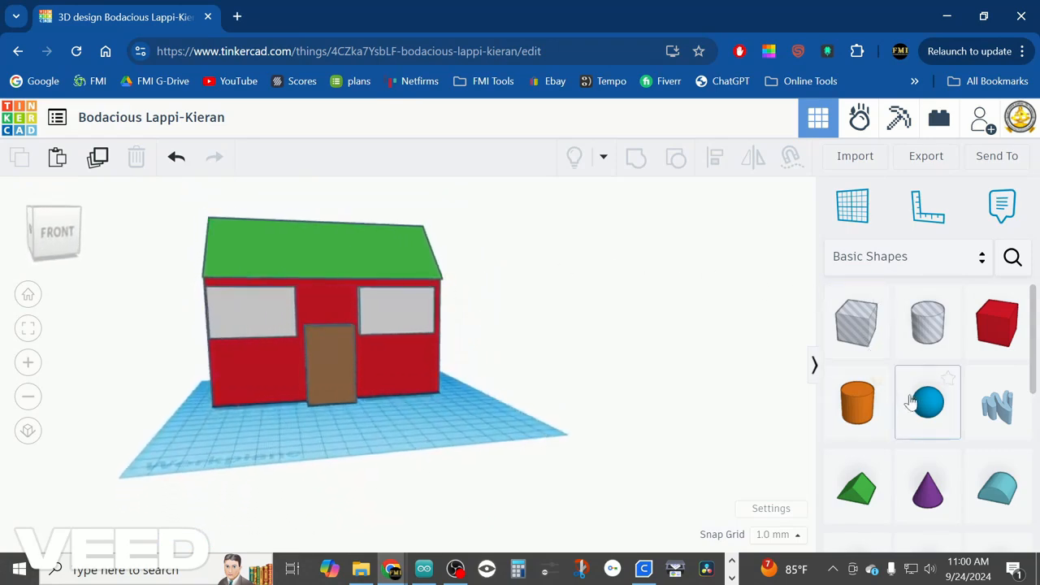
Step: Place a sphere on the workplane in front of the house and set its front-to-back depth to 2 mm
drag(928, 402, 273, 414)
scroll(321, 427, up, 5)
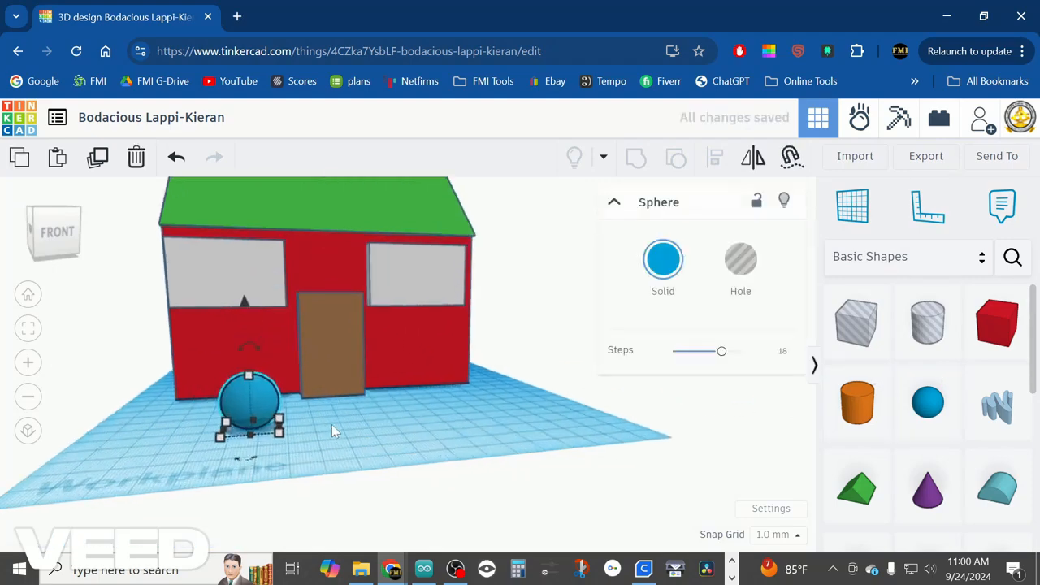
mouse_move(261, 442)
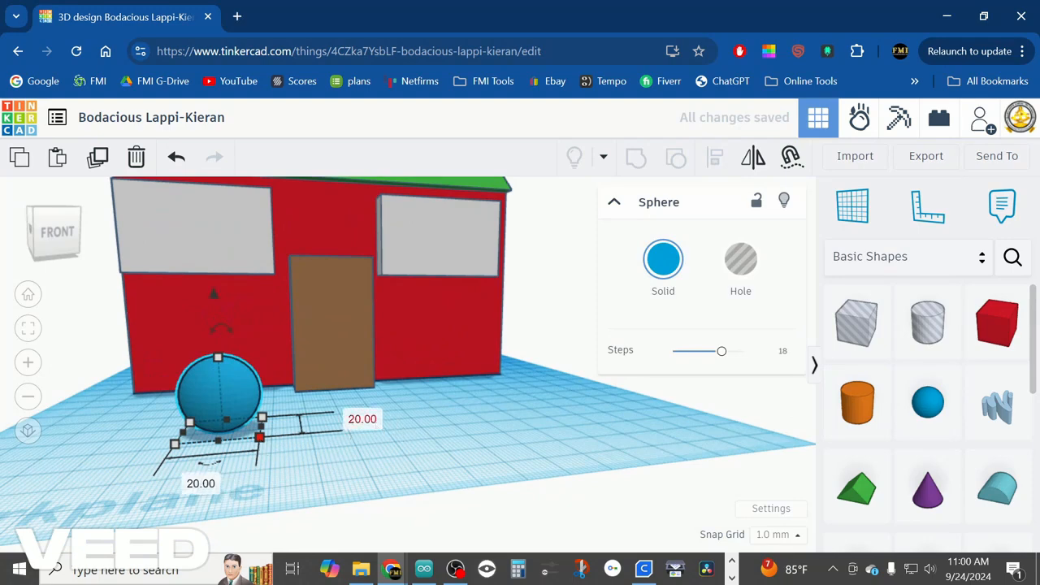
click(362, 419)
text(2)
key(Return)
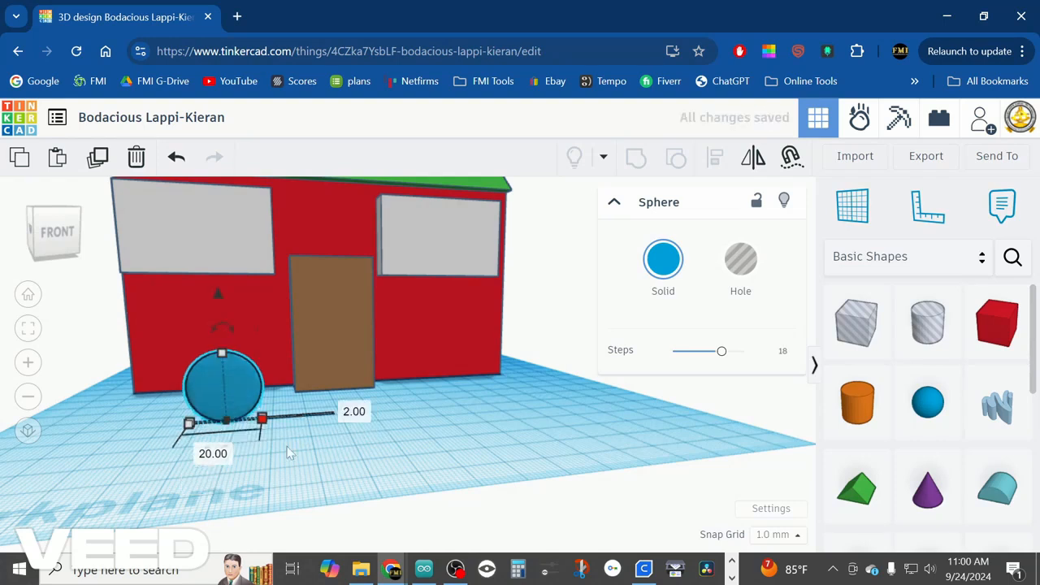
Step: Set the sphere's width and height to 2 mm each
click(213, 453)
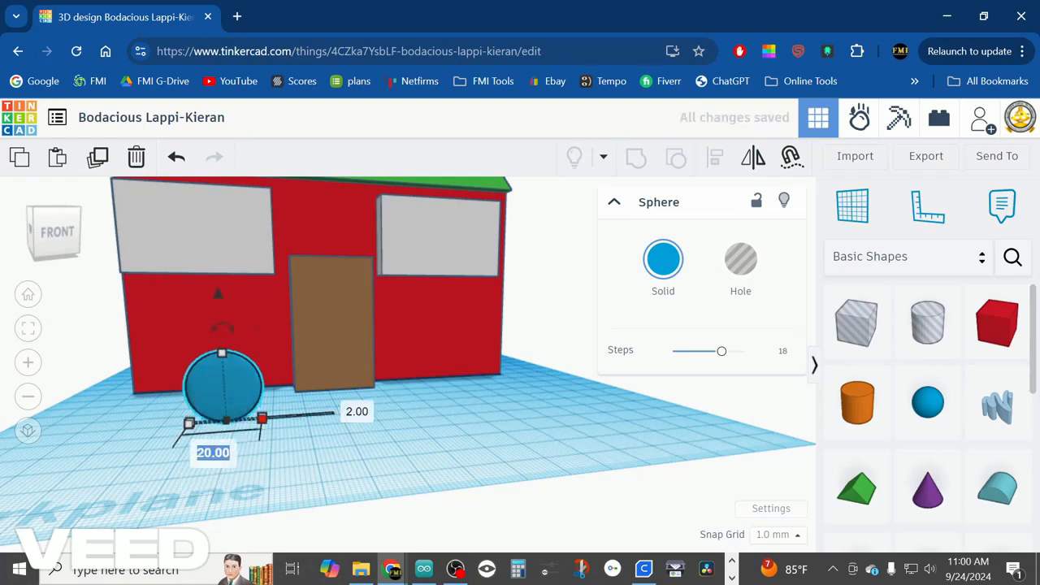
text(20)
key(Return)
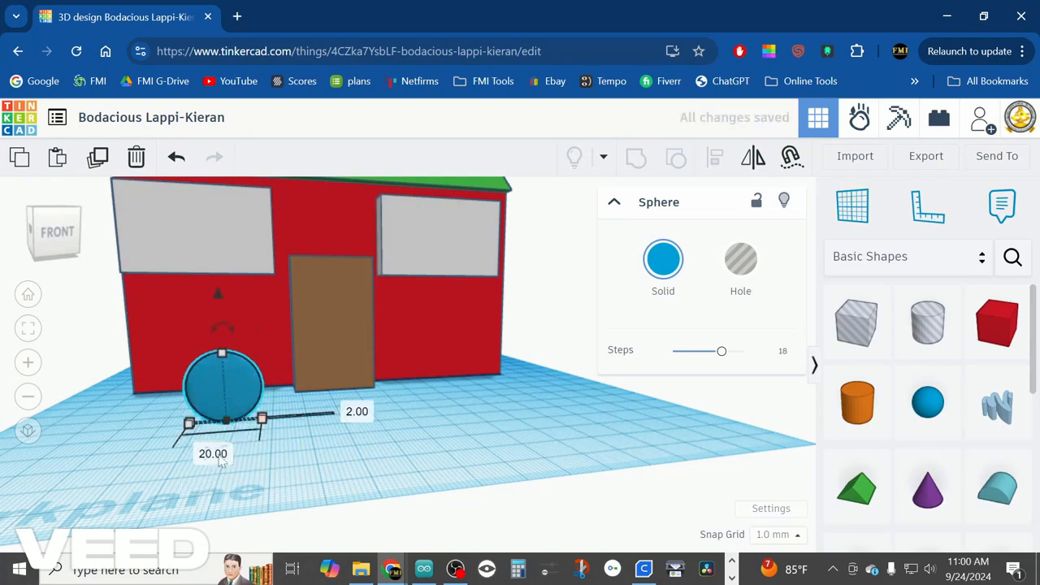
click(218, 456)
text(2)
key(Return)
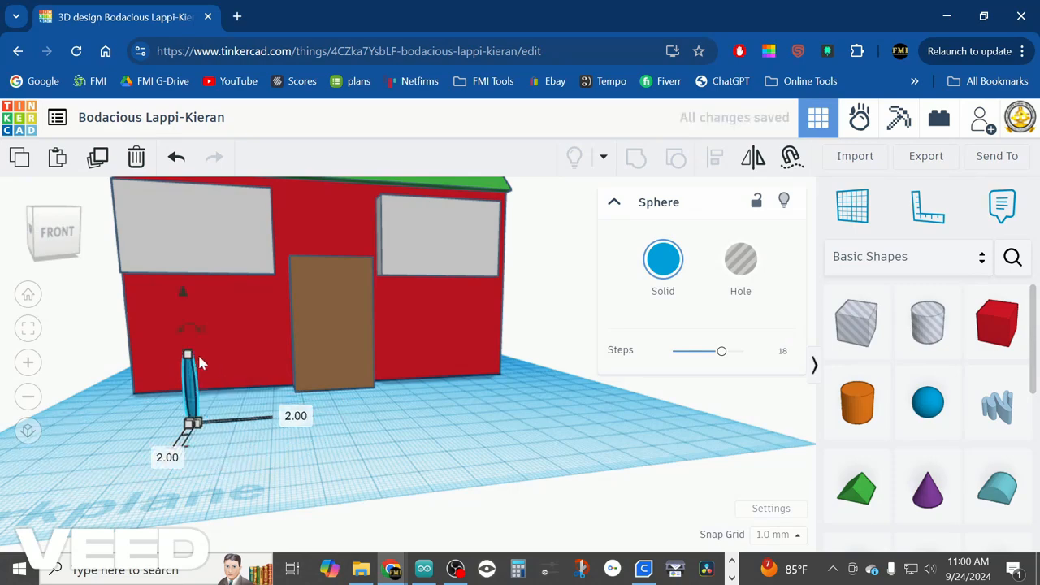
mouse_move(188, 362)
click(288, 388)
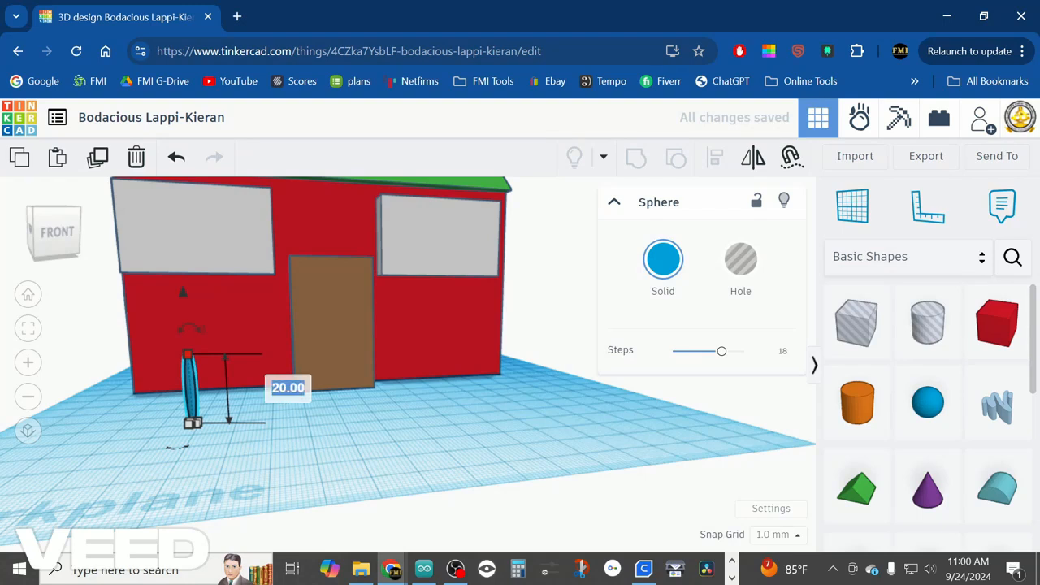
text(2)
key(Return)
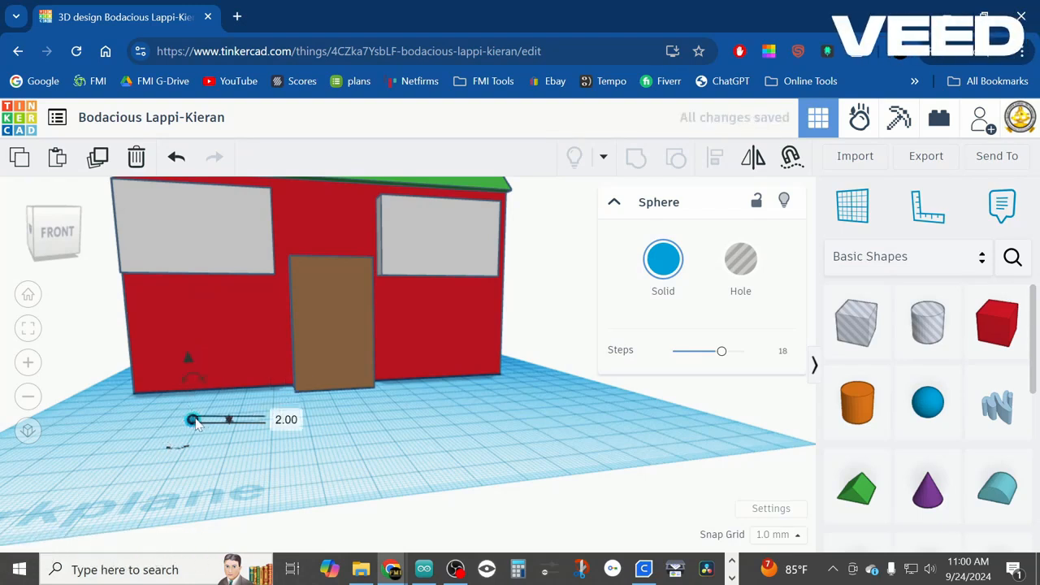
Step: Move the 2 mm sphere to the left edge of the door and raise it 28 mm as a doorknob
drag(195, 424, 299, 402)
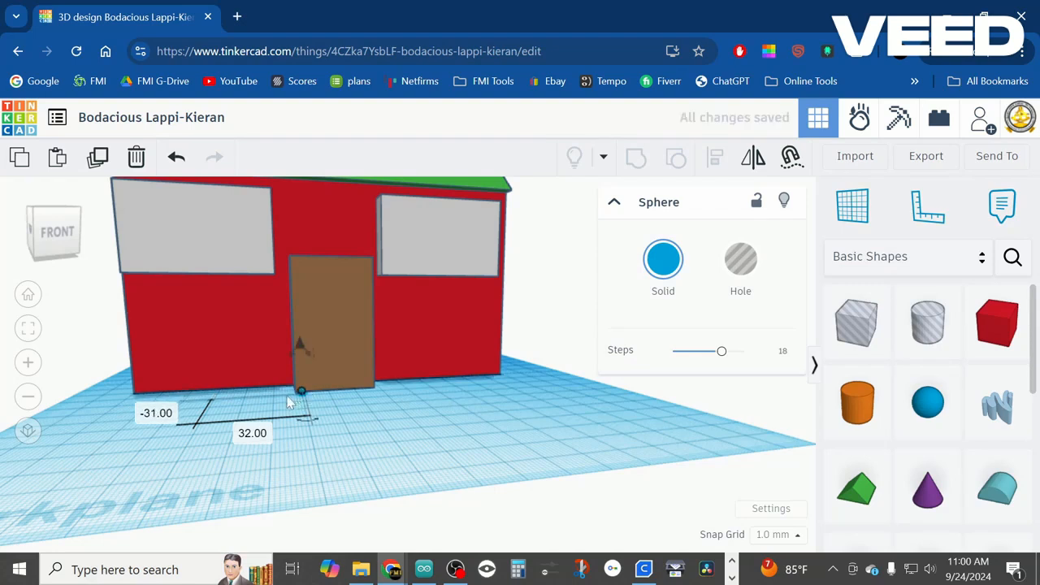
key(Right)
key(Right)
key(Right)
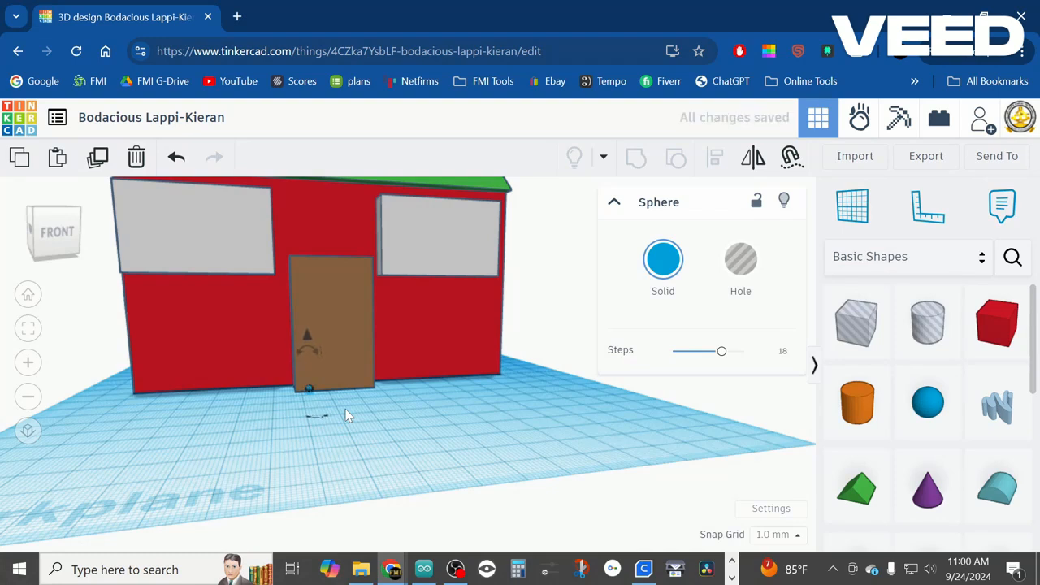
mouse_move(307, 342)
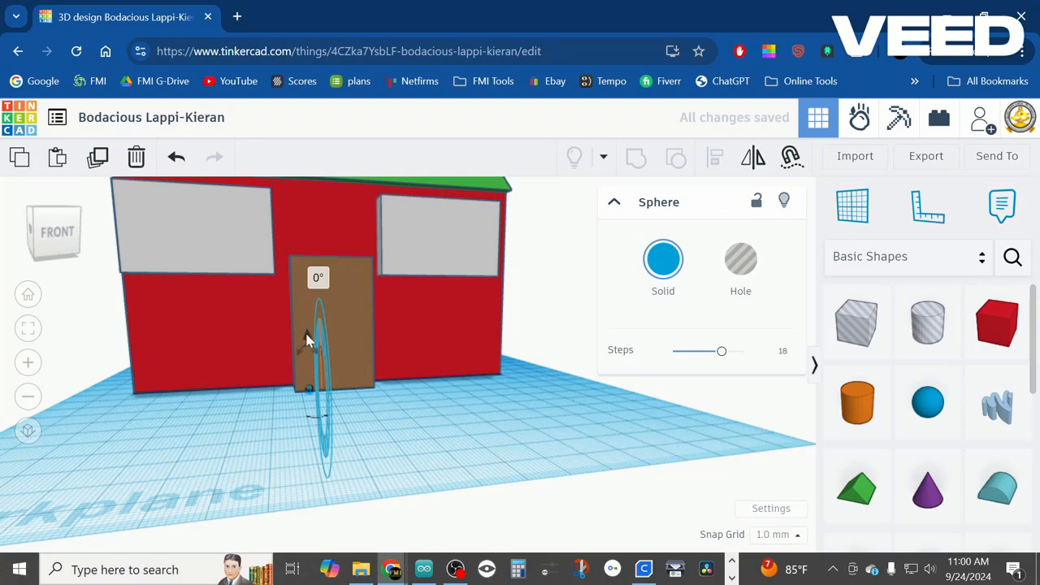
drag(307, 342, 295, 255)
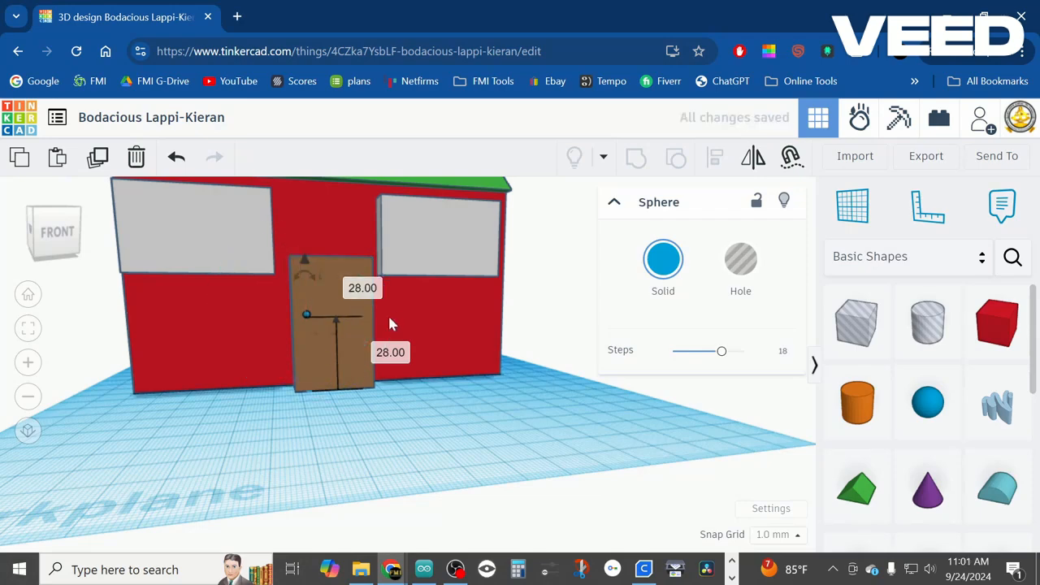
click(411, 404)
mouse_move(385, 412)
right_down()
mouse_move(138, 404)
mouse_move(168, 424)
mouse_move(285, 399)
mouse_move(382, 410)
right_up()
scroll(378, 404, down, 6)
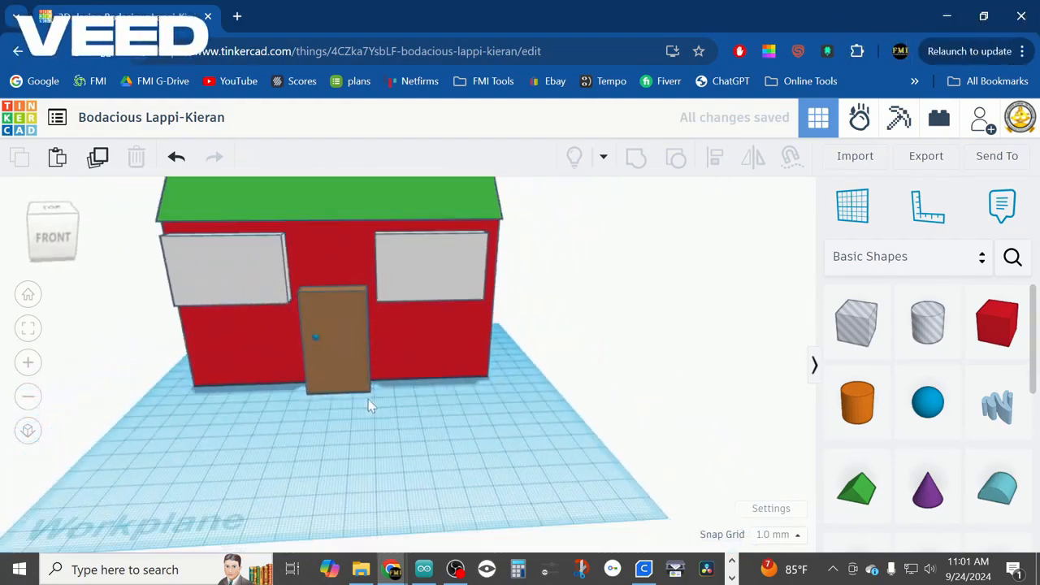
Step: Rename the design as P0.1 House
click(175, 118)
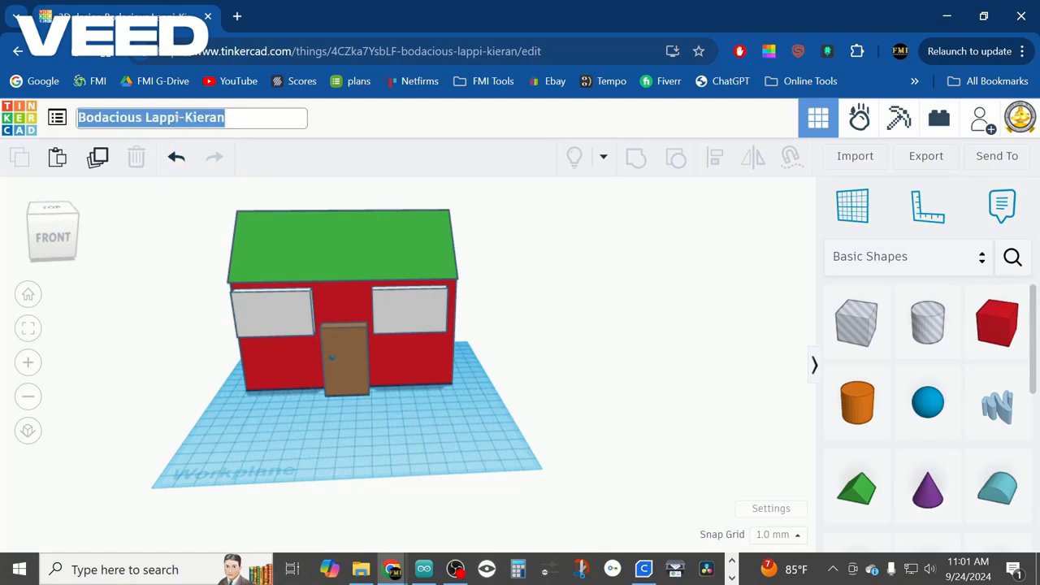
text(P0)
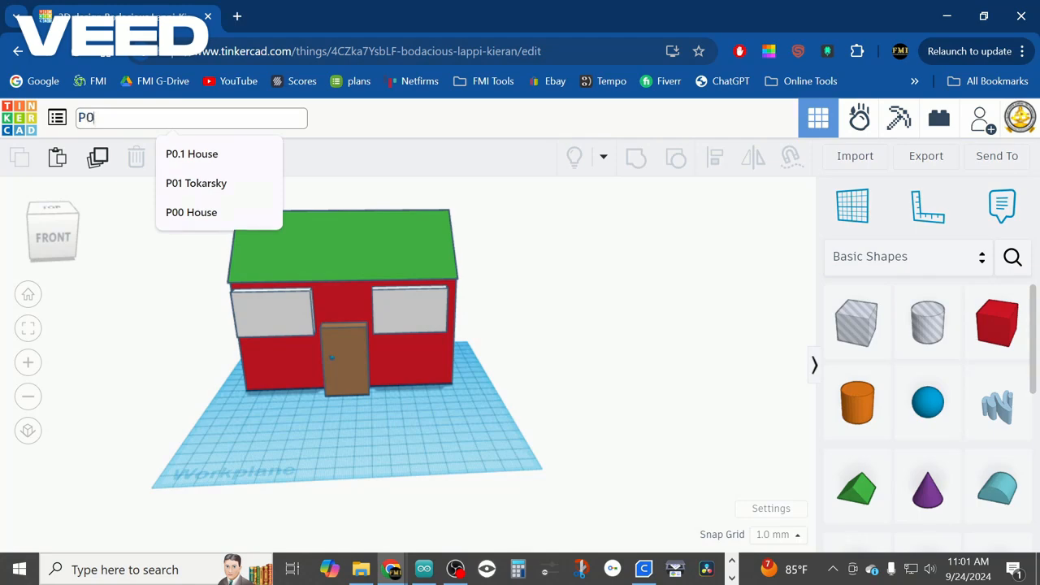
text(.1 H)
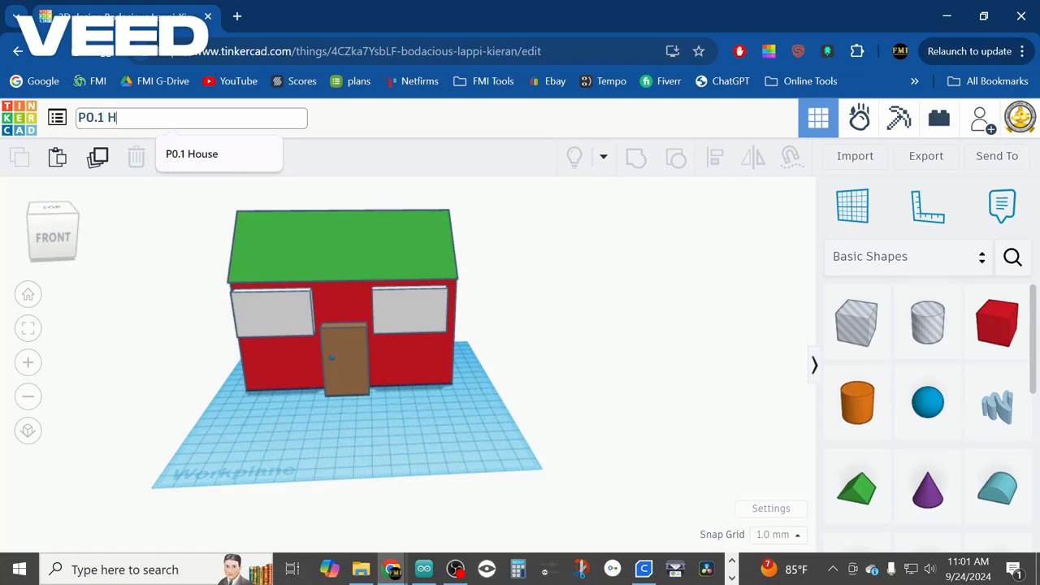
text(ouse)
key(Return)
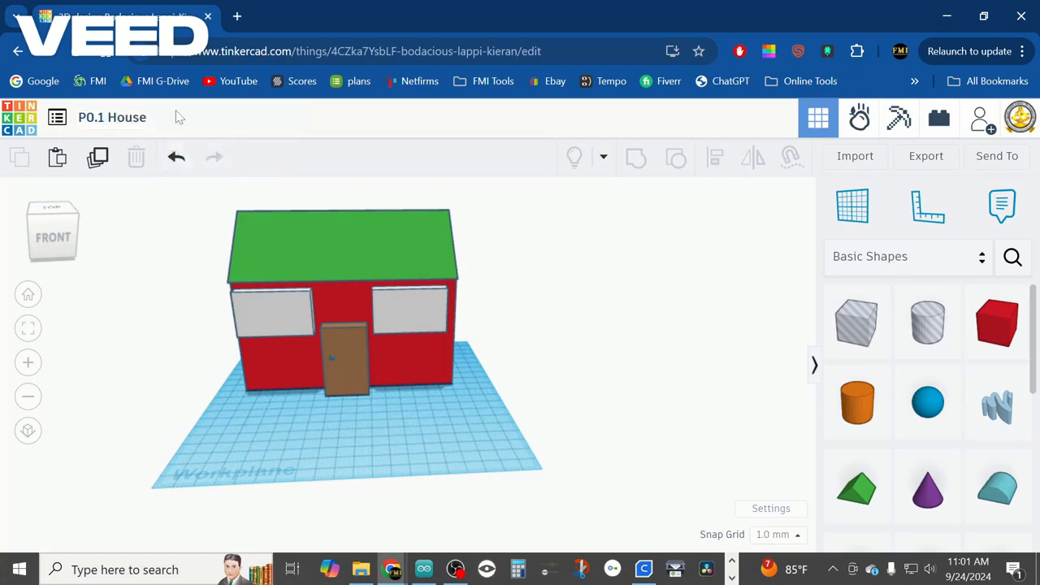